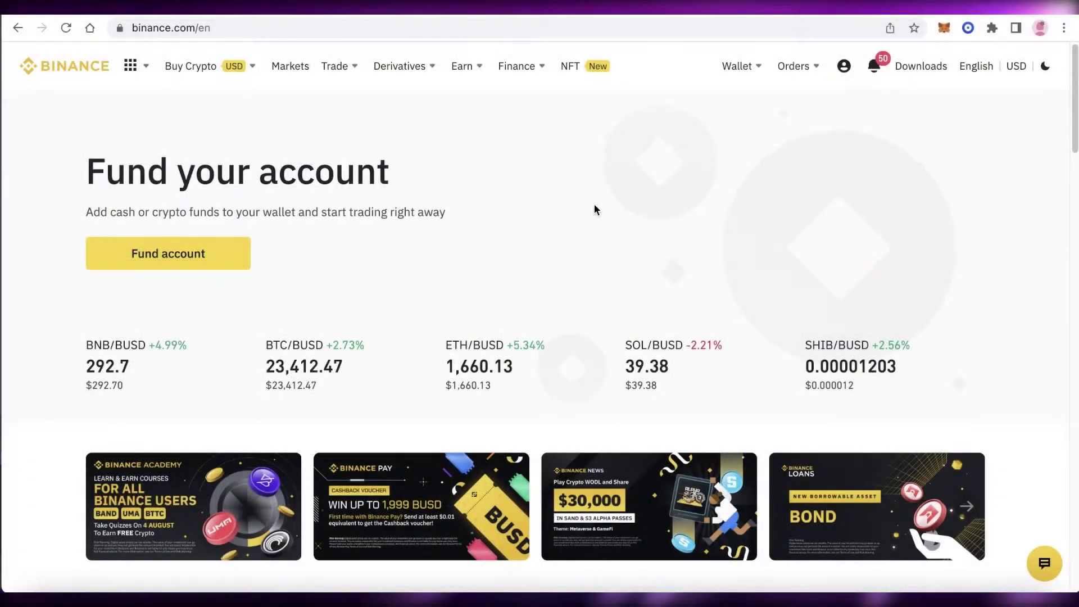
Scroll up and down the Binance page to look over its content.
scroll(588, 217, down, 3)
scroll(579, 226, up, 3)
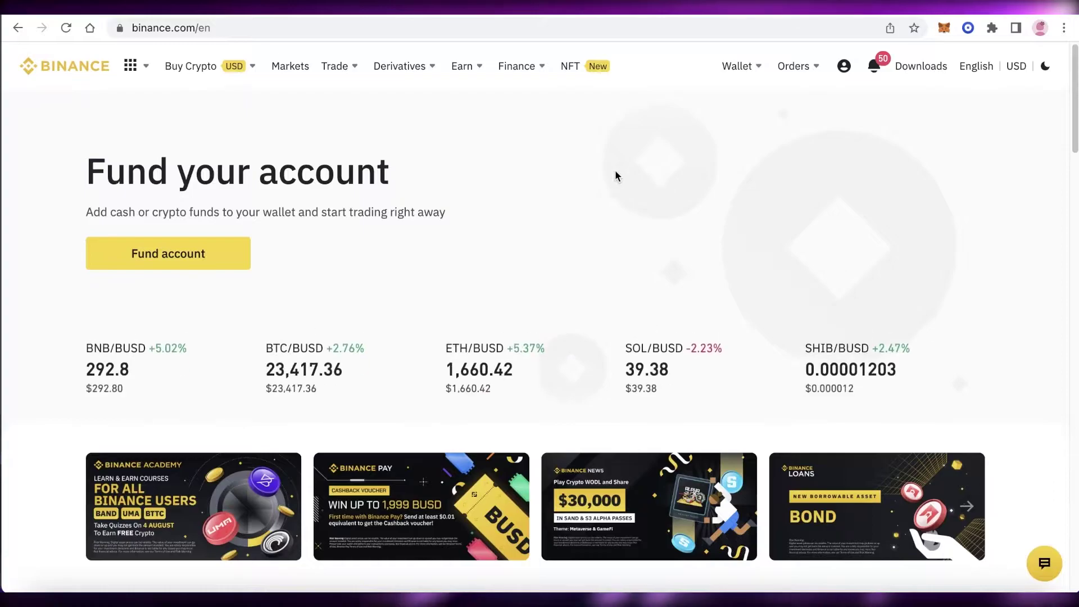
scroll(615, 170, down, 9)
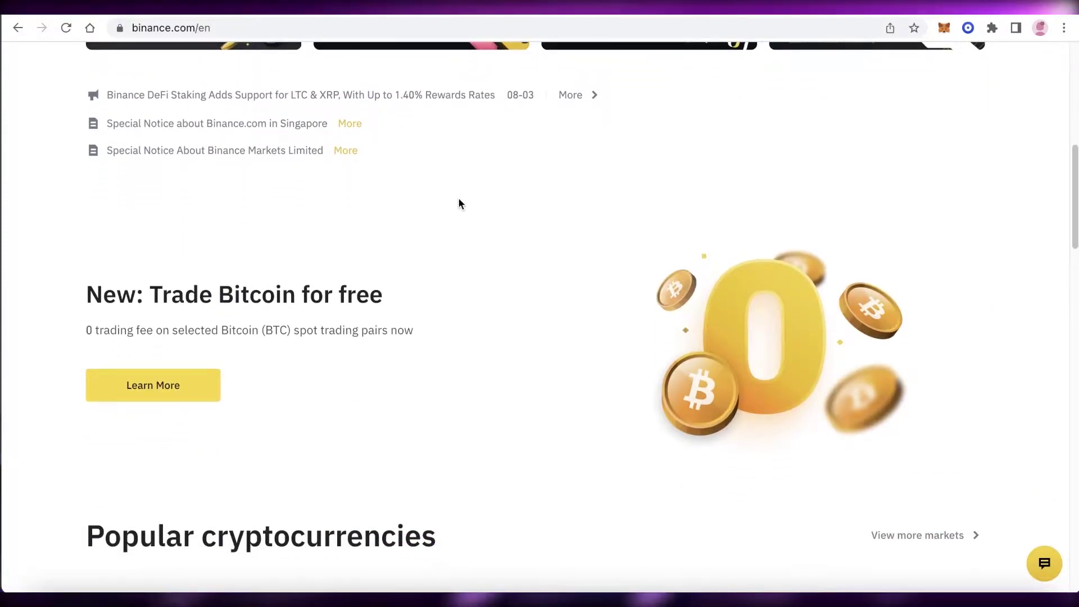
scroll(458, 203, up, 9)
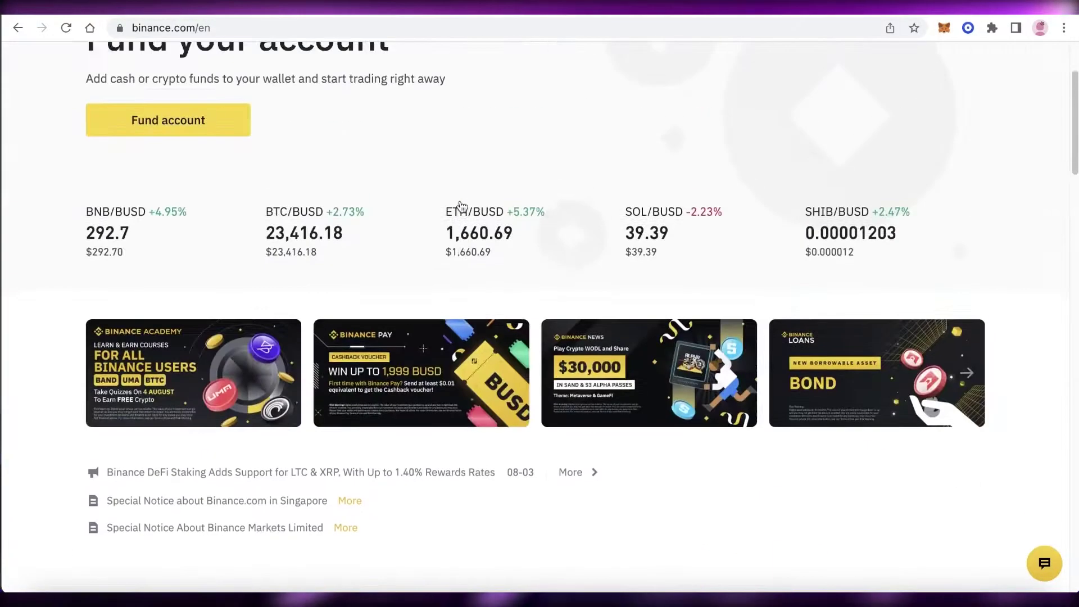
scroll(459, 208, down, 12)
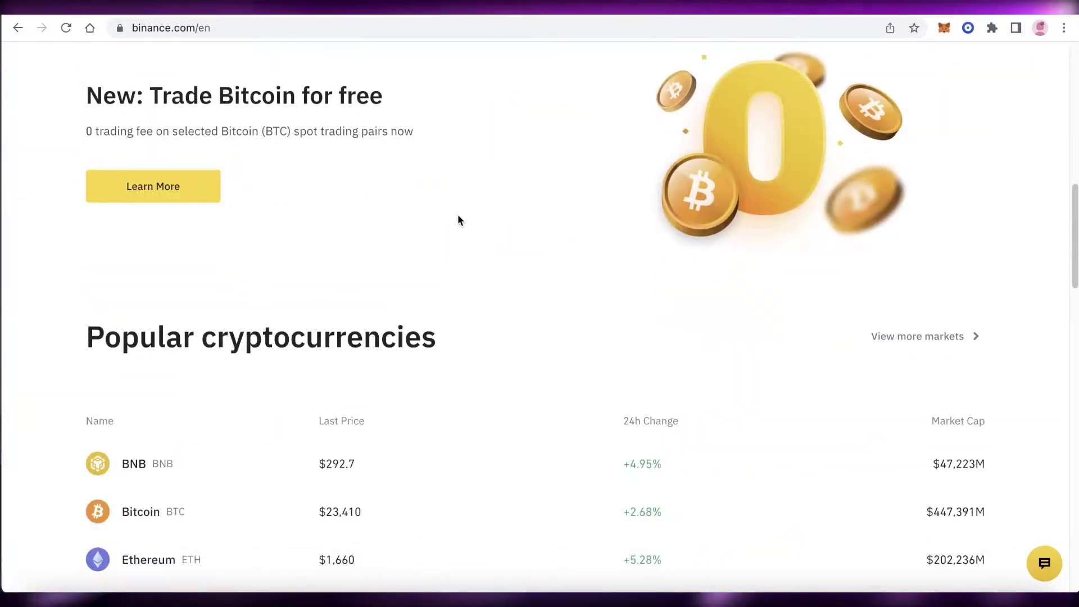
scroll(484, 221, up, 1)
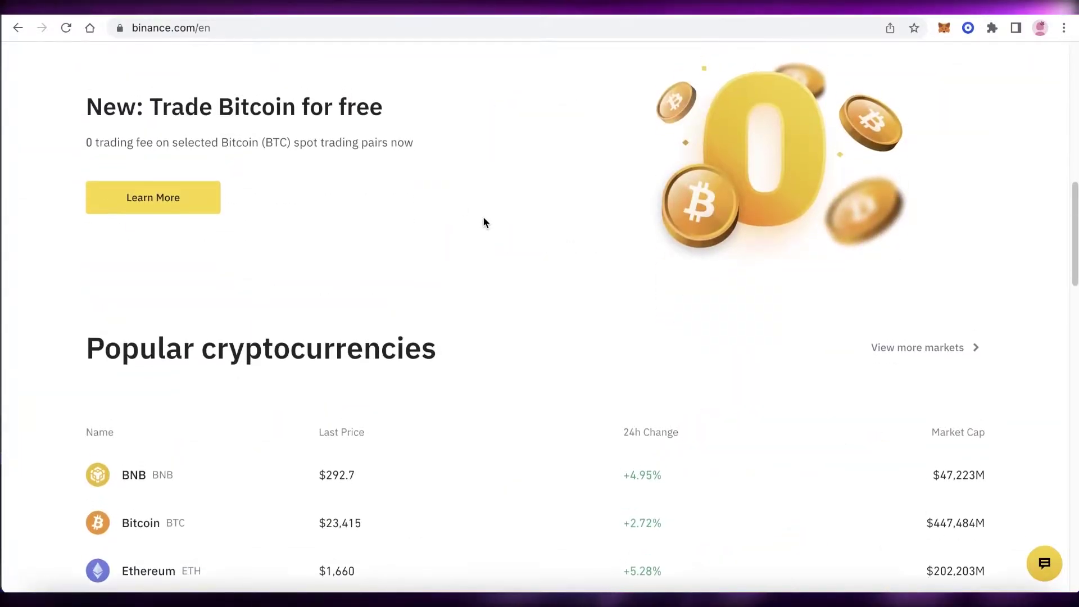
scroll(484, 222, up, 1)
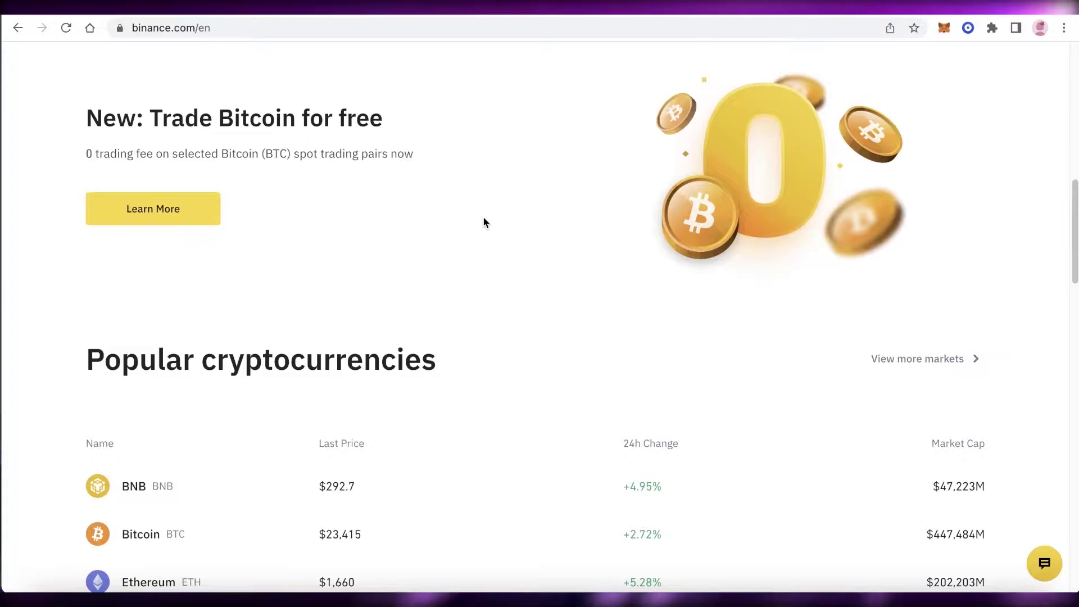
scroll(485, 222, up, 3)
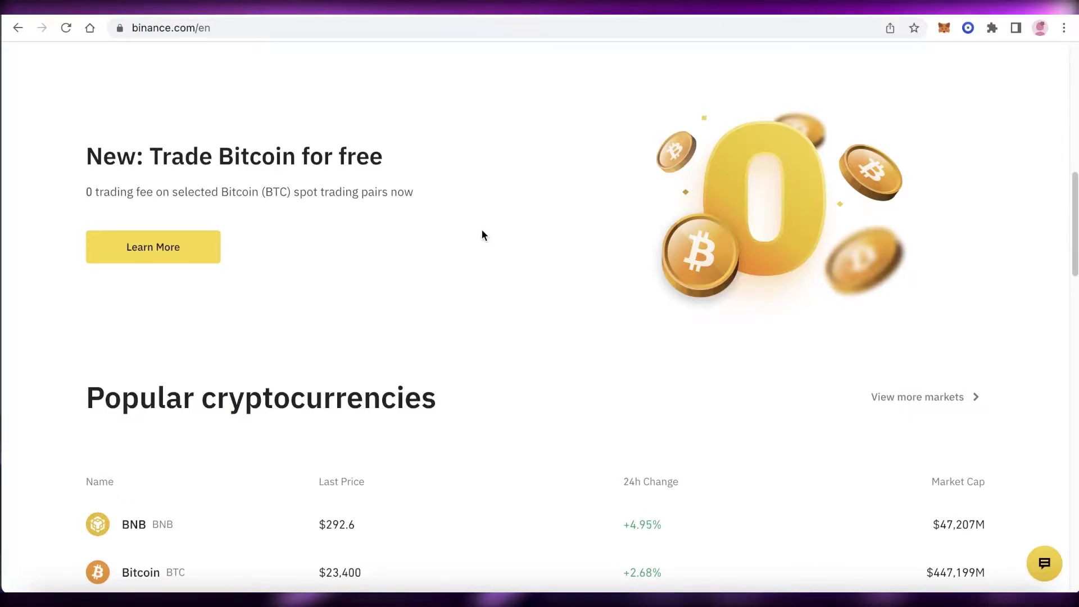
scroll(484, 235, up, 8)
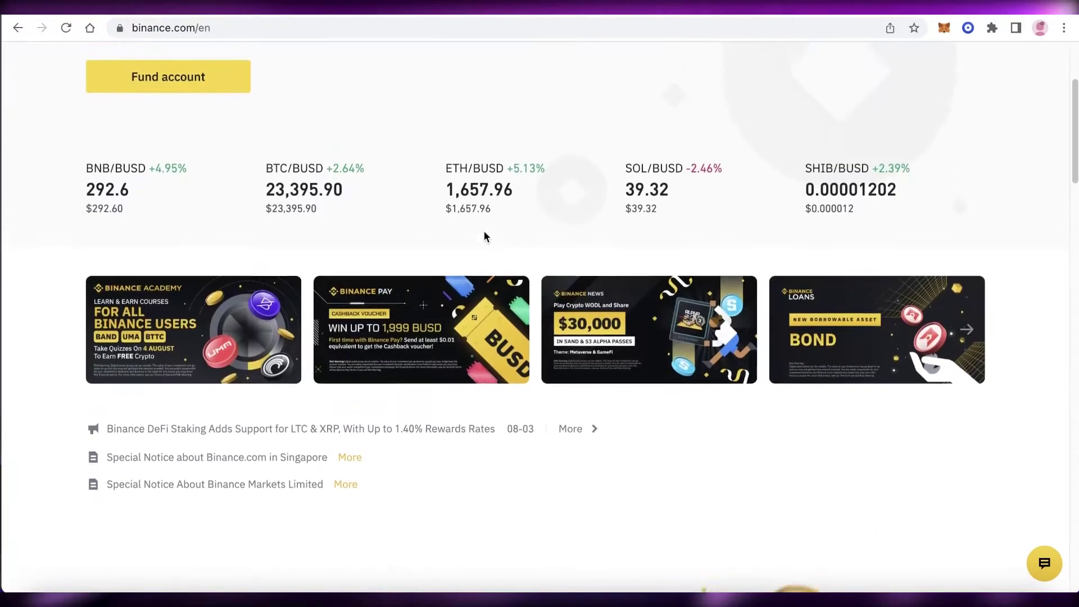
scroll(485, 236, up, 3)
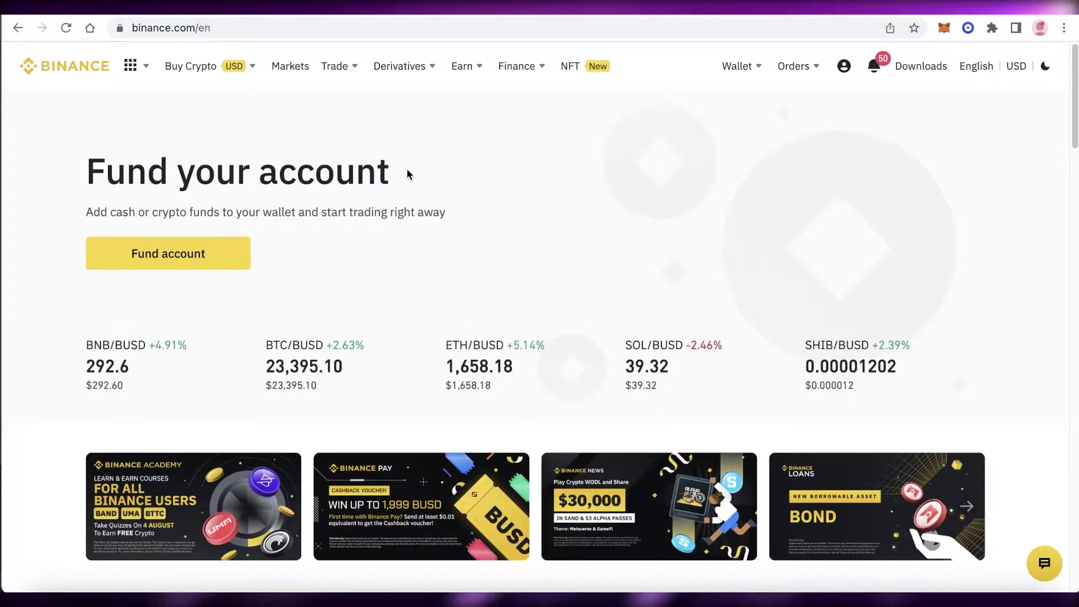
Bring up the Derivatives menu showing Futures, Leveraged Tokens, Battle and Derivatives Portal.
mouse_move(425, 91)
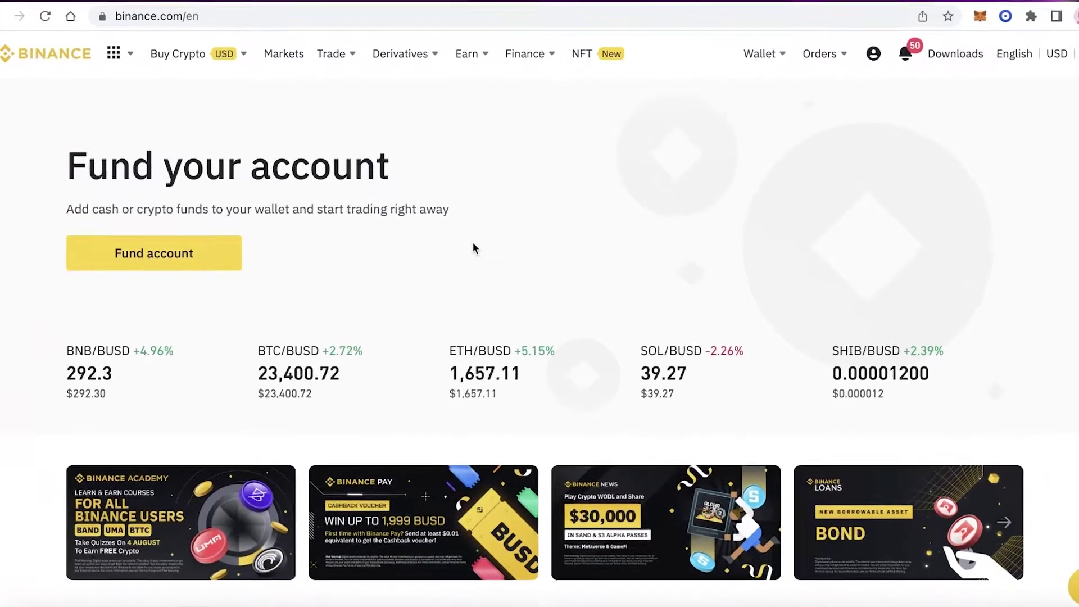
mouse_move(389, 52)
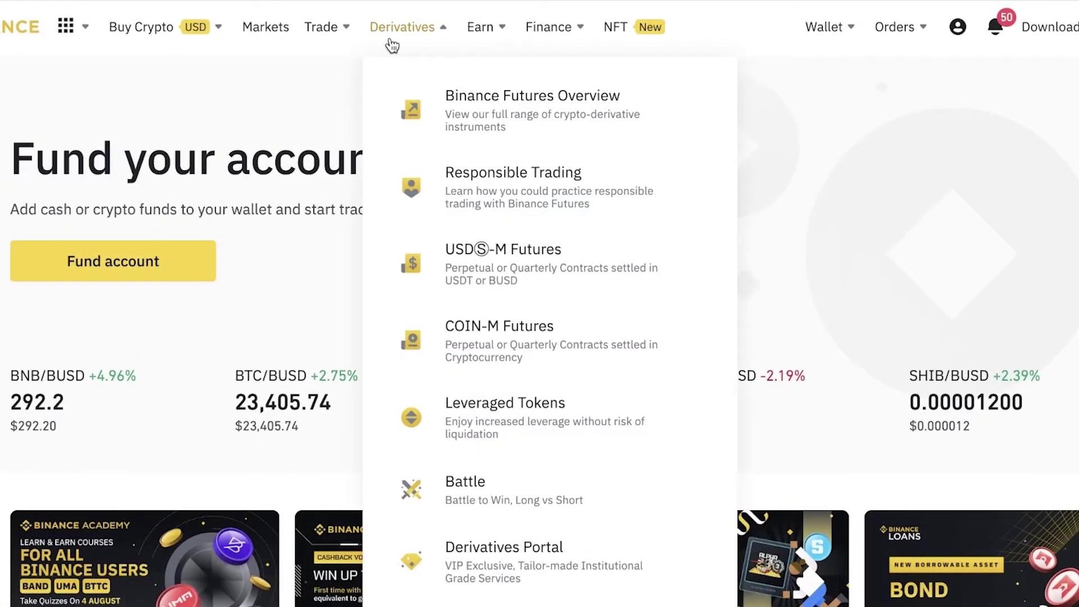
mouse_move(435, 58)
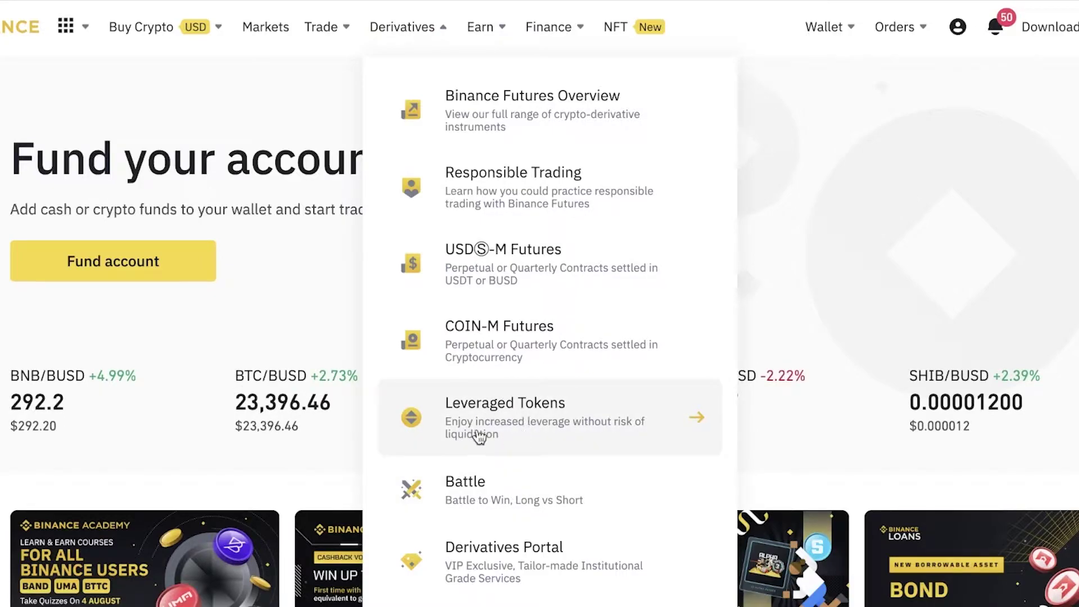
click(598, 433)
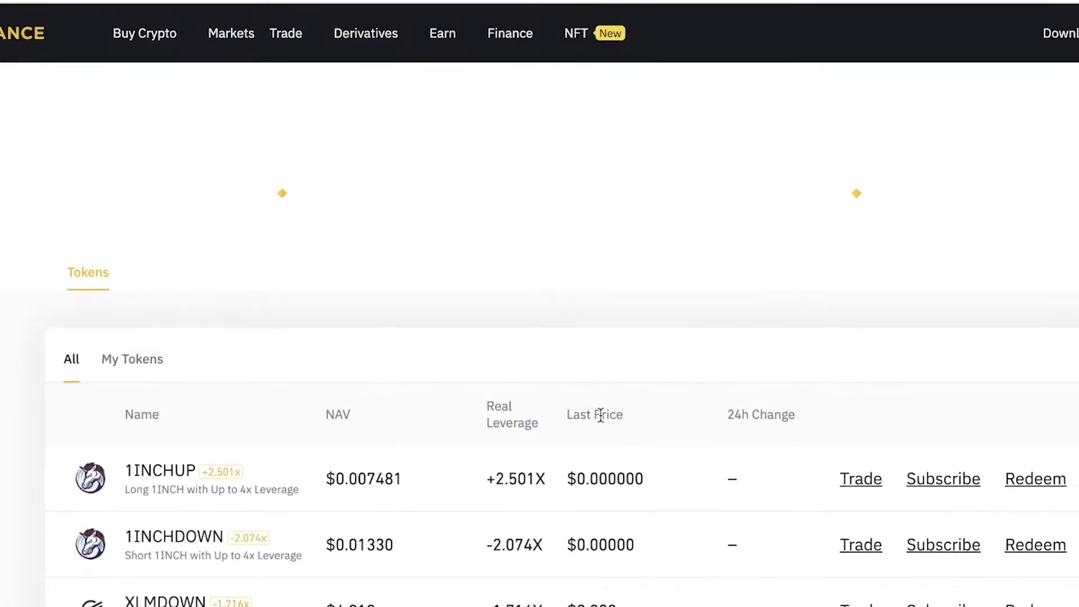
mouse_move(406, 30)
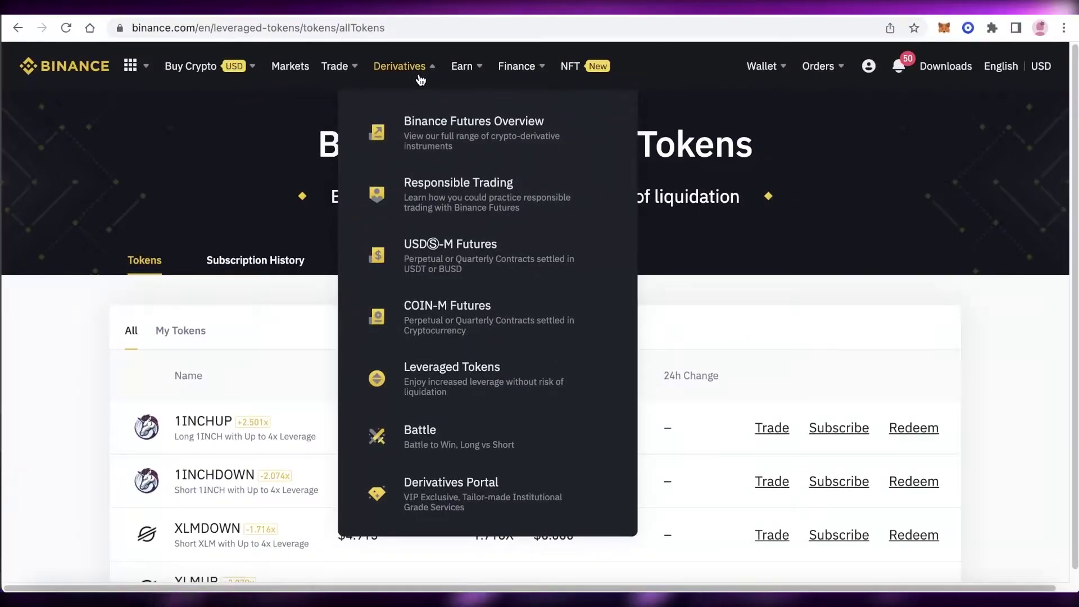
scroll(1035, 242, down, 4)
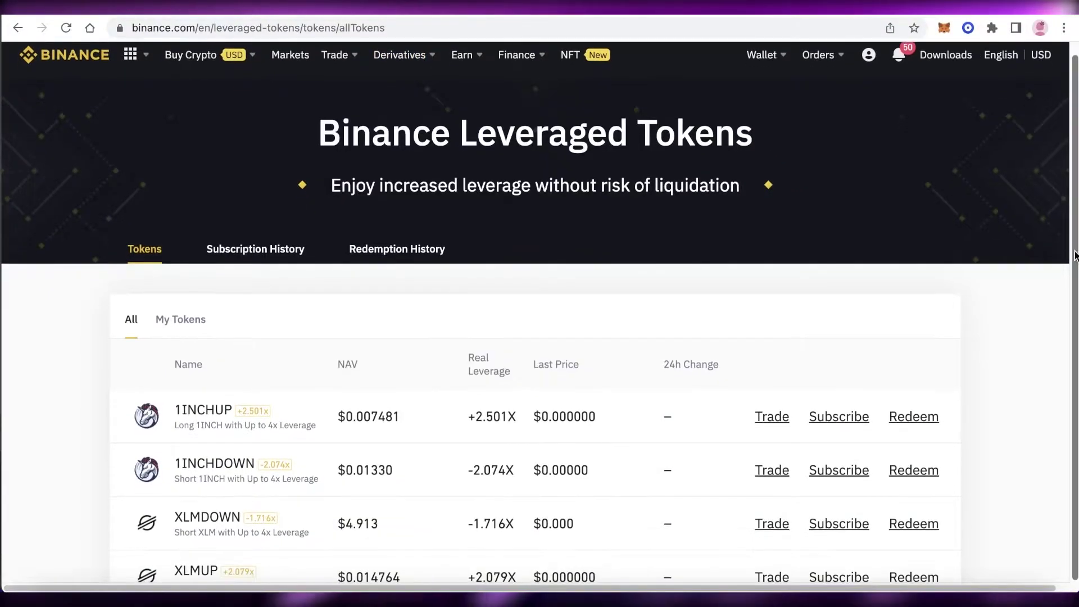
scroll(1034, 247, up, 3)
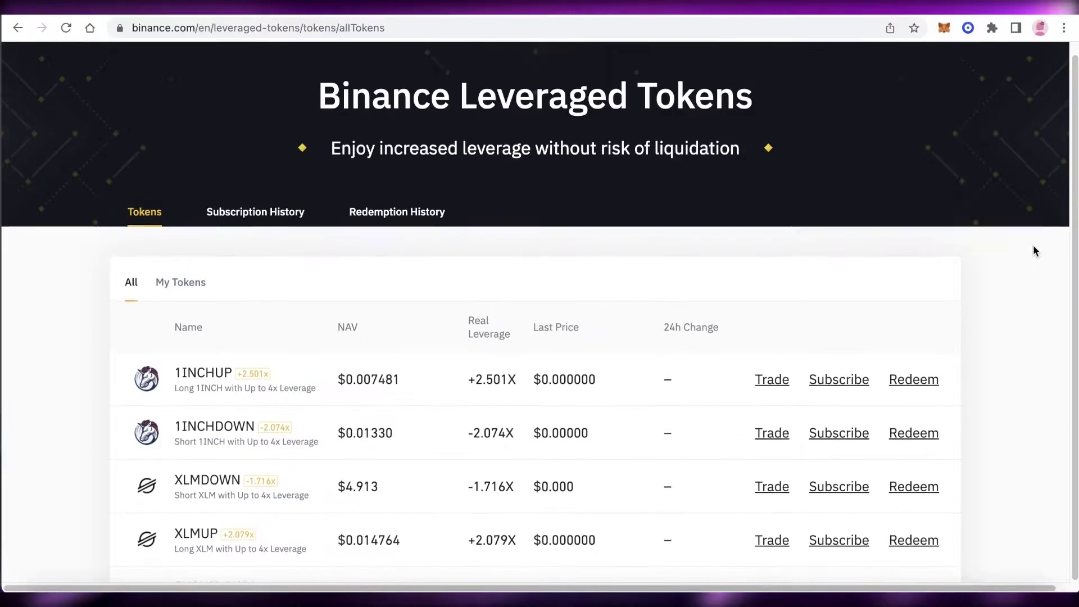
scroll(1035, 248, down, 3)
scroll(729, 196, down, 1)
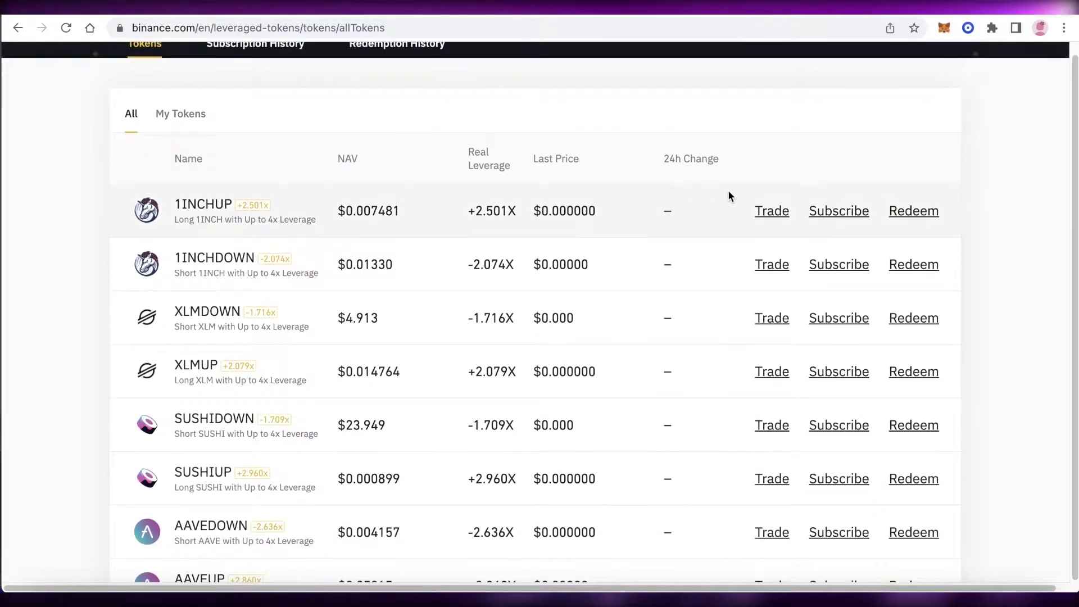
scroll(367, 205, down, 15)
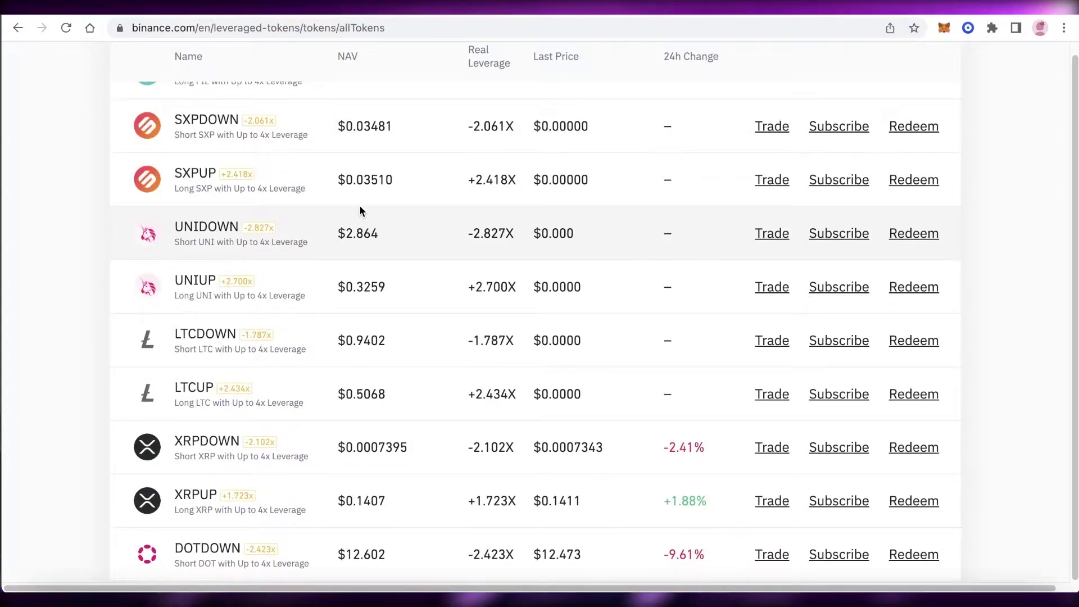
scroll(174, 254, down, 1)
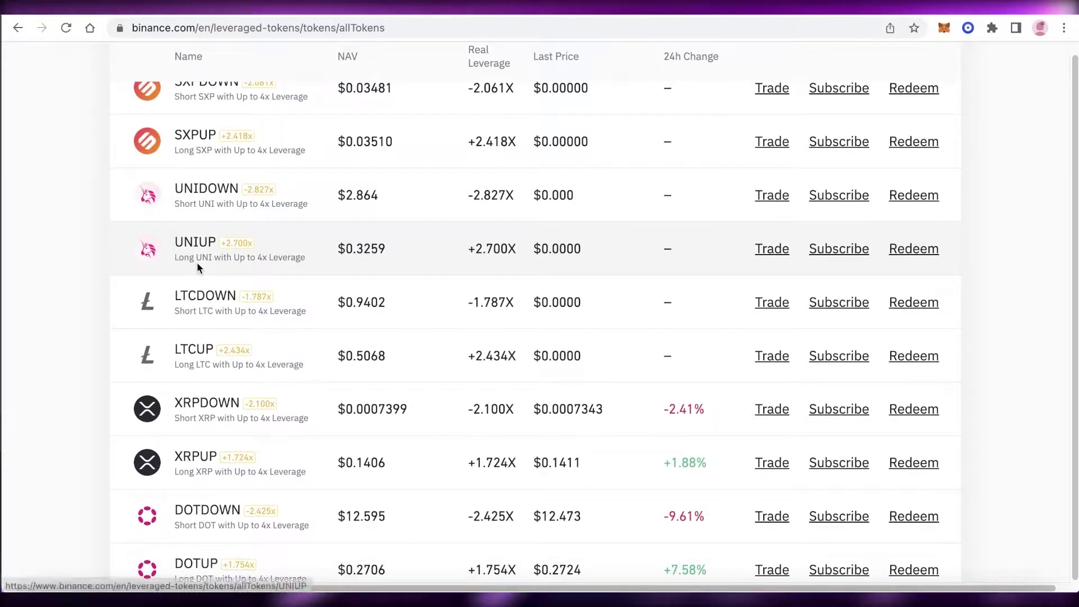
scroll(197, 264, down, 1)
scroll(186, 283, up, 1)
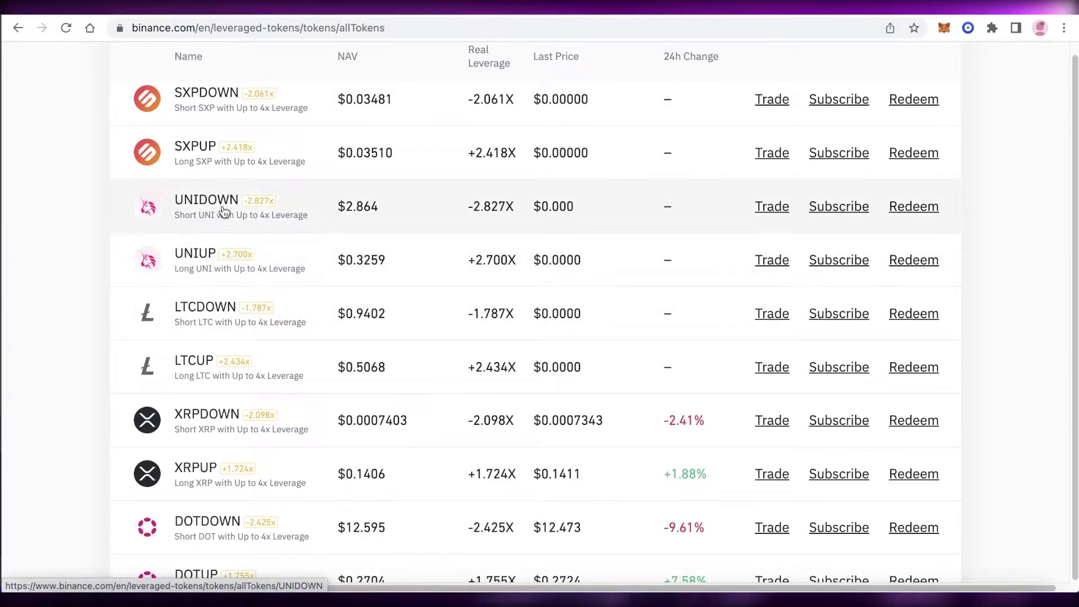
scroll(188, 427, down, 2)
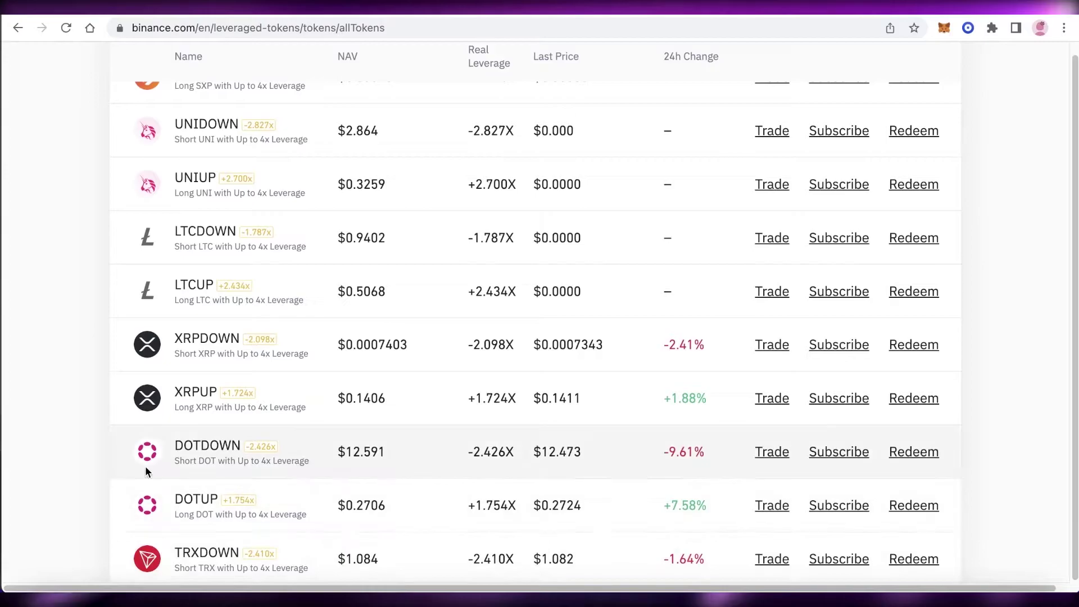
scroll(151, 448, down, 10)
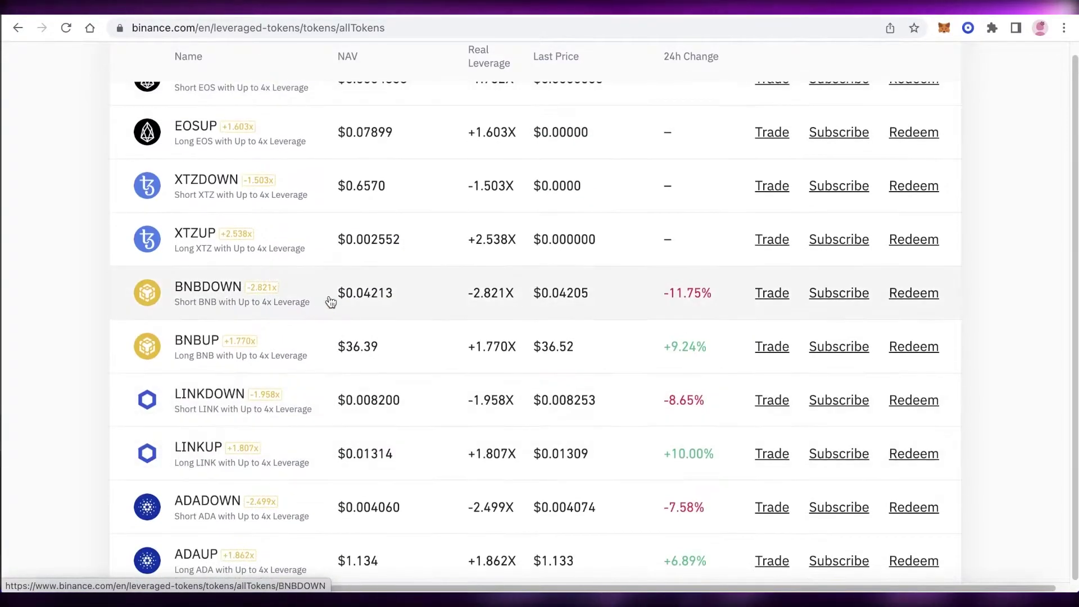
scroll(275, 382, down, 3)
scroll(275, 383, down, 4)
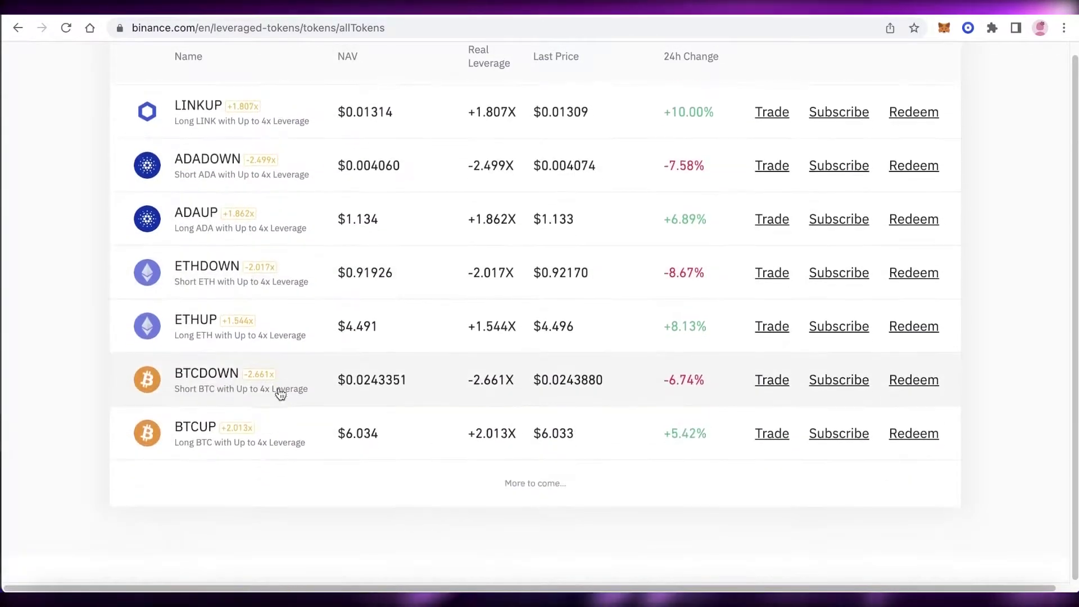
scroll(213, 394, down, 1)
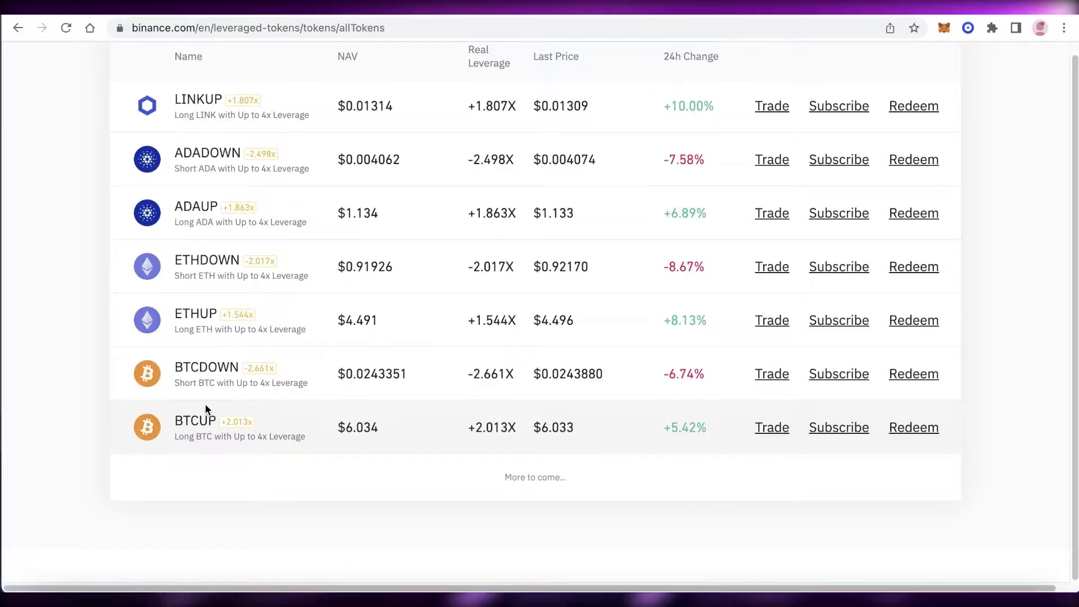
scroll(710, 338, down, 3)
scroll(710, 339, up, 4)
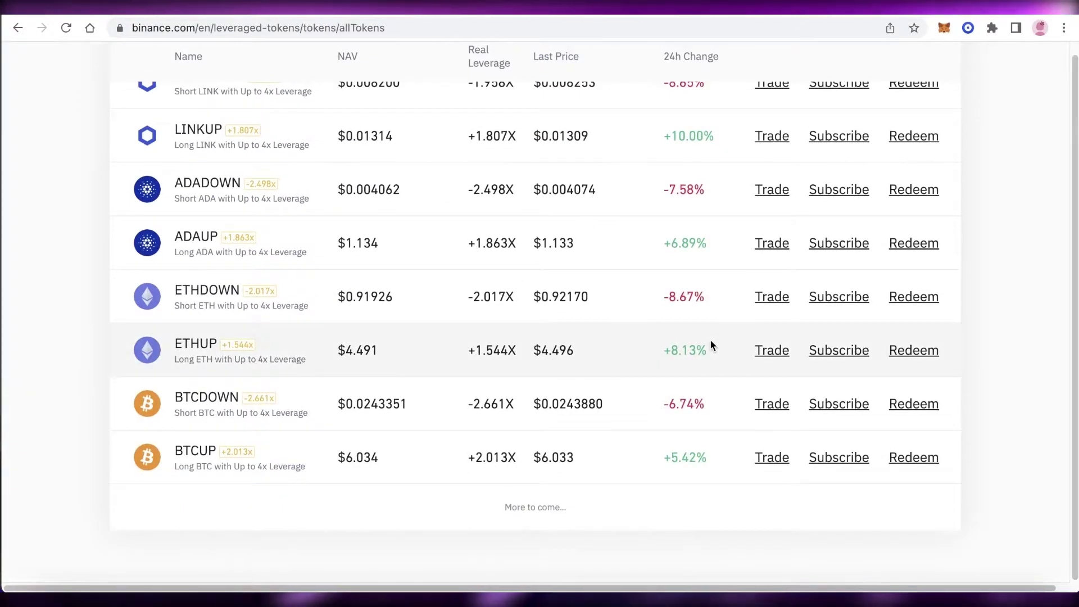
scroll(449, 366, up, 2)
scroll(207, 504, down, 1)
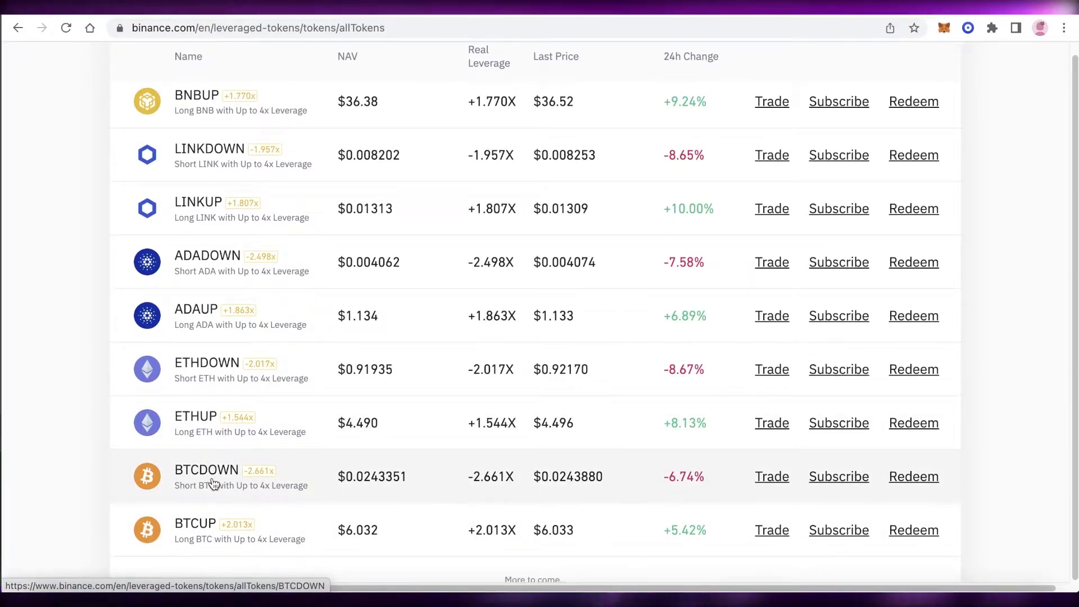
scroll(185, 522, down, 1)
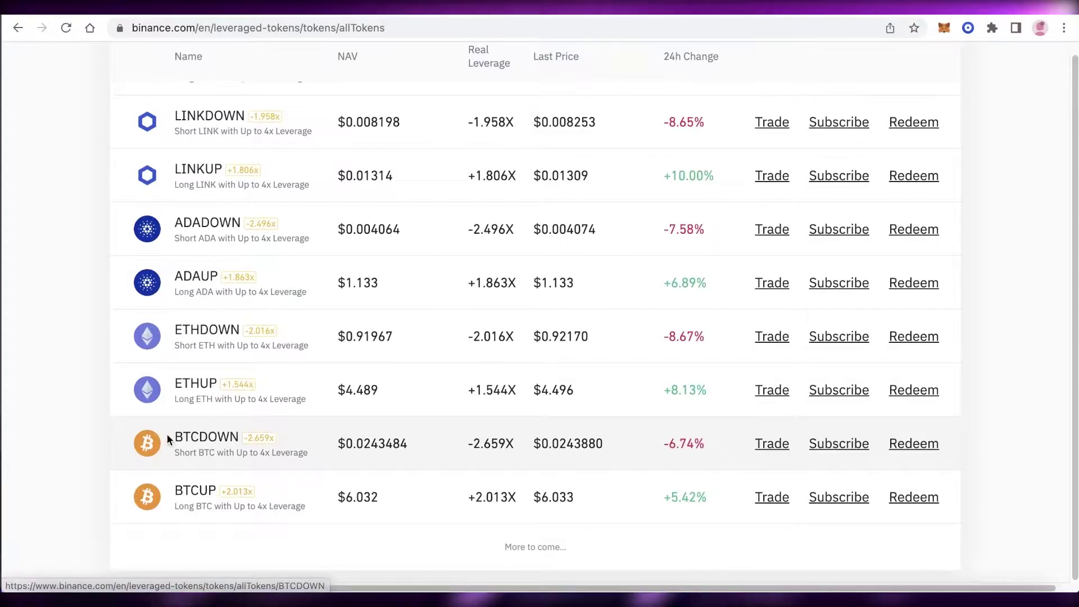
scroll(472, 332, down, 3)
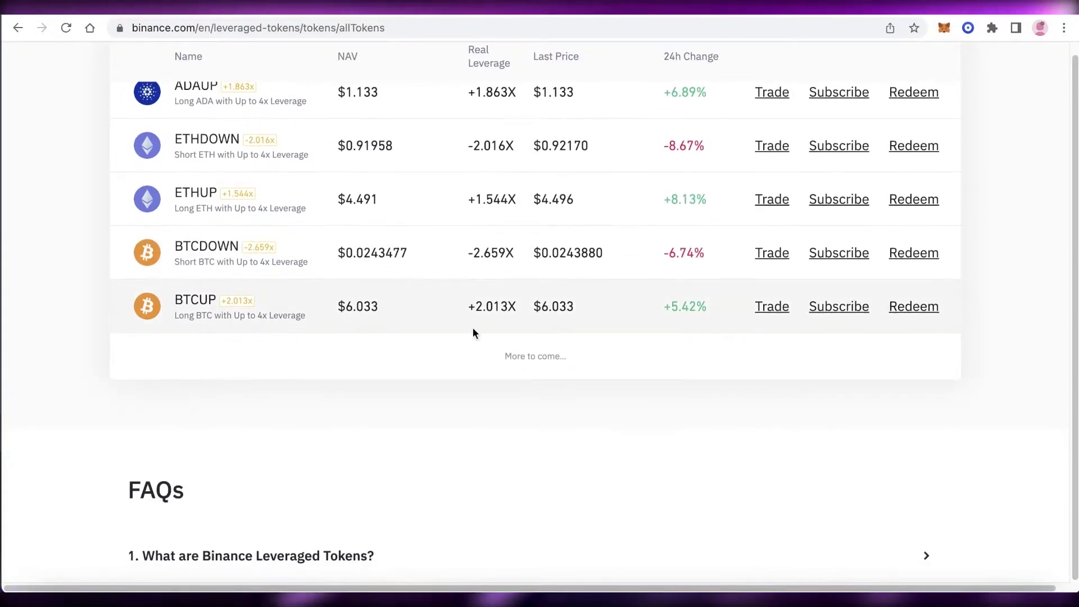
scroll(281, 314, up, 3)
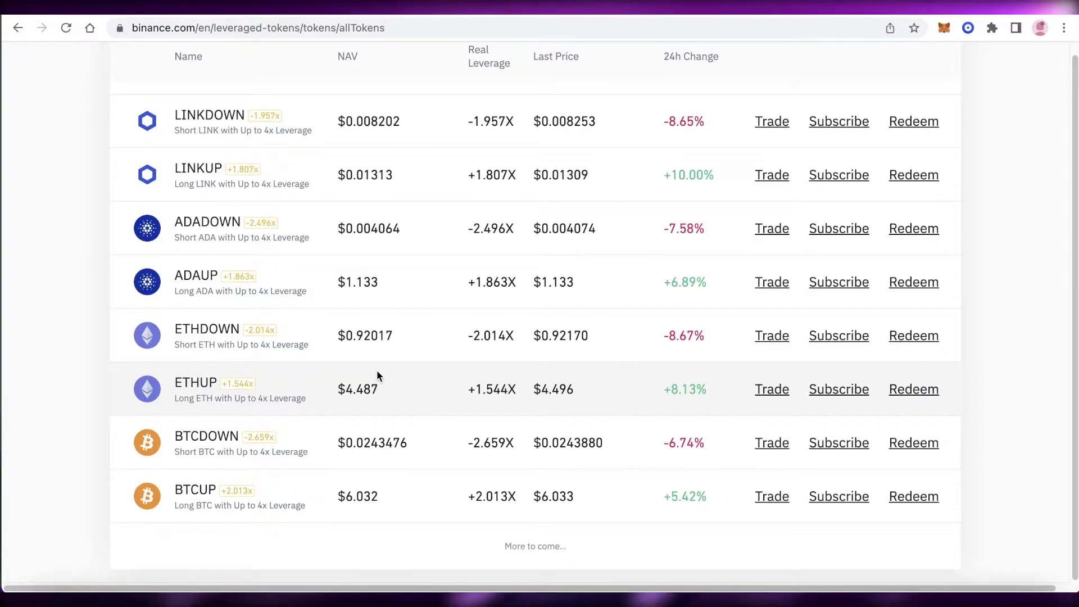
scroll(154, 262, up, 15)
scroll(167, 281, up, 7)
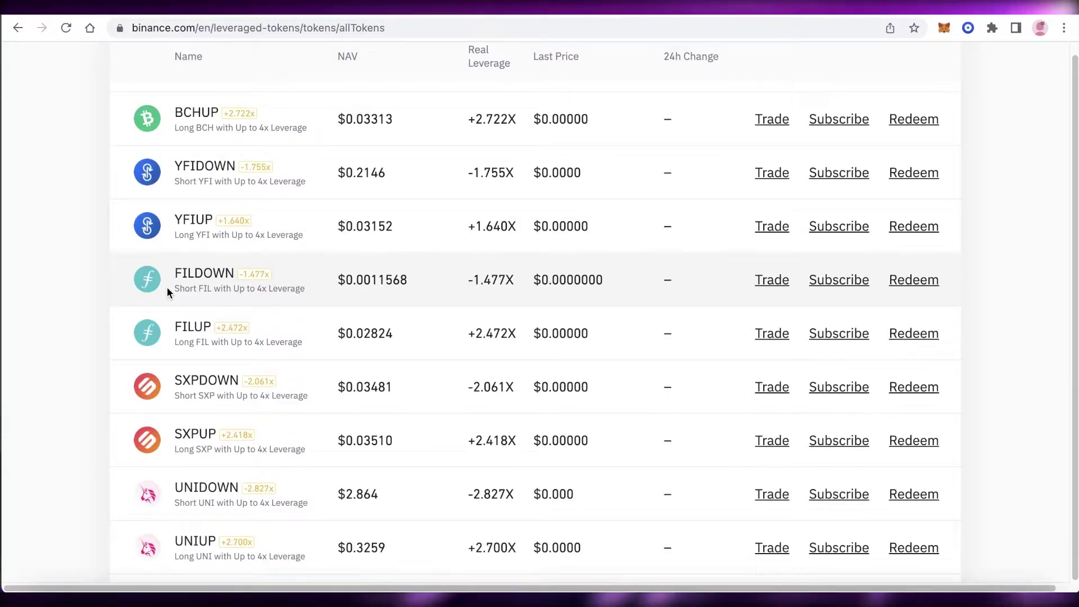
scroll(146, 303, down, 3)
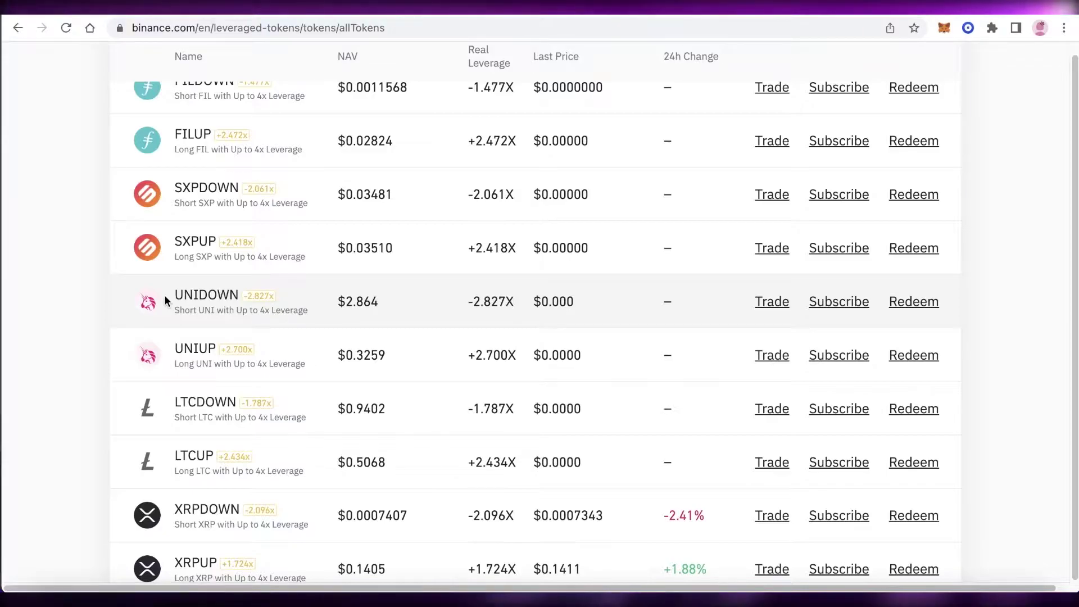
scroll(164, 295, down, 10)
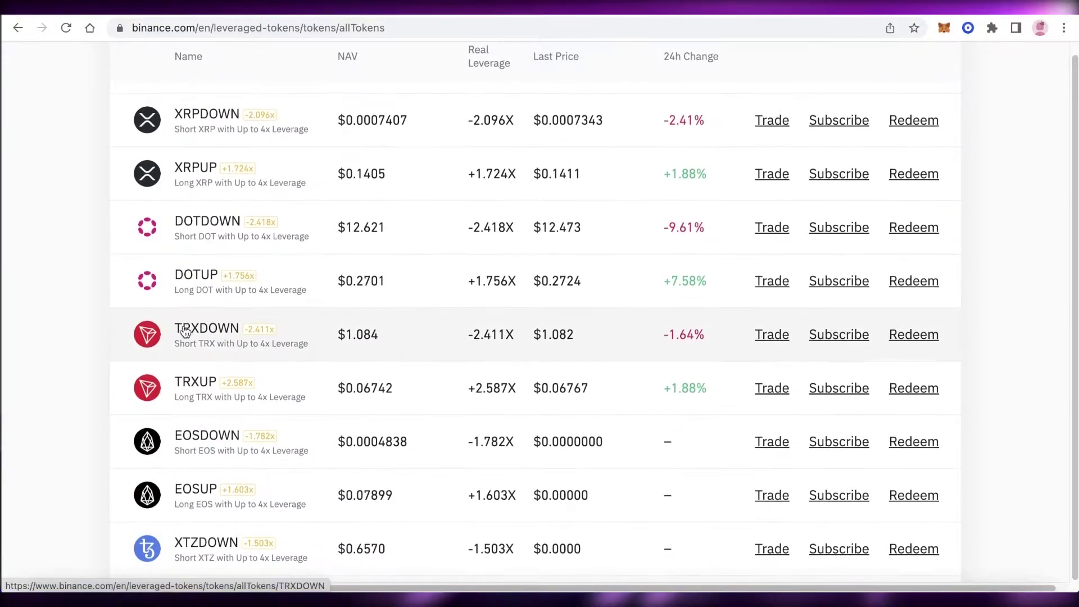
scroll(183, 333, down, 3)
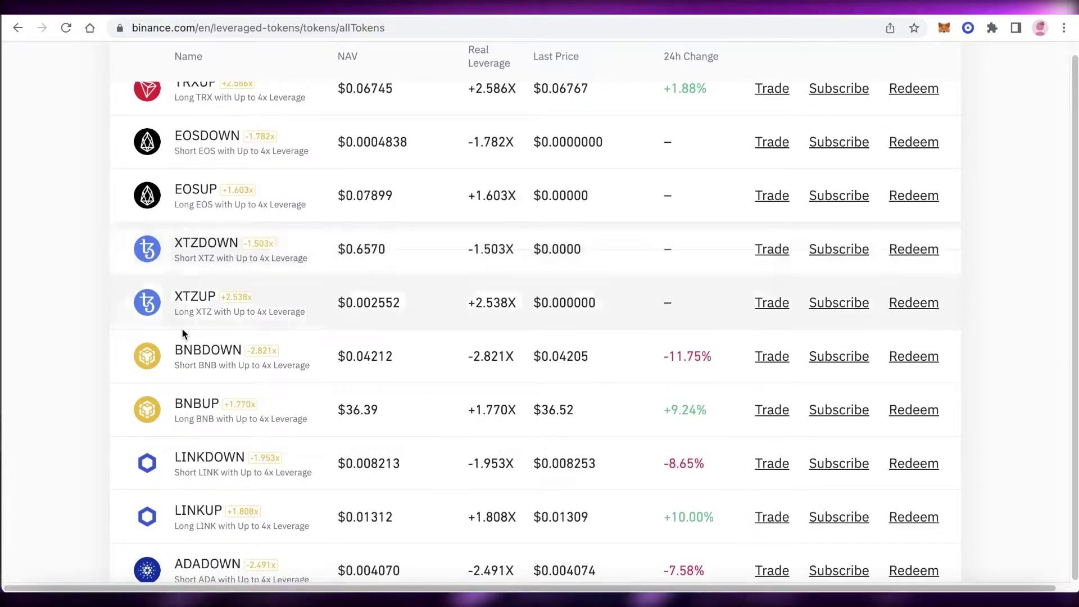
scroll(175, 337, down, 2)
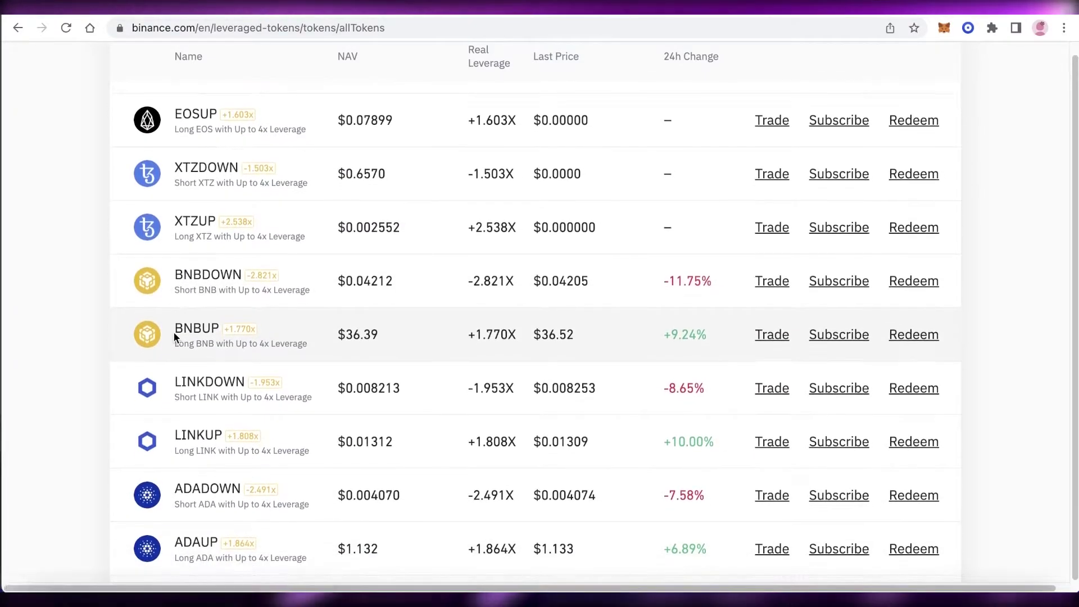
scroll(174, 332, down, 3)
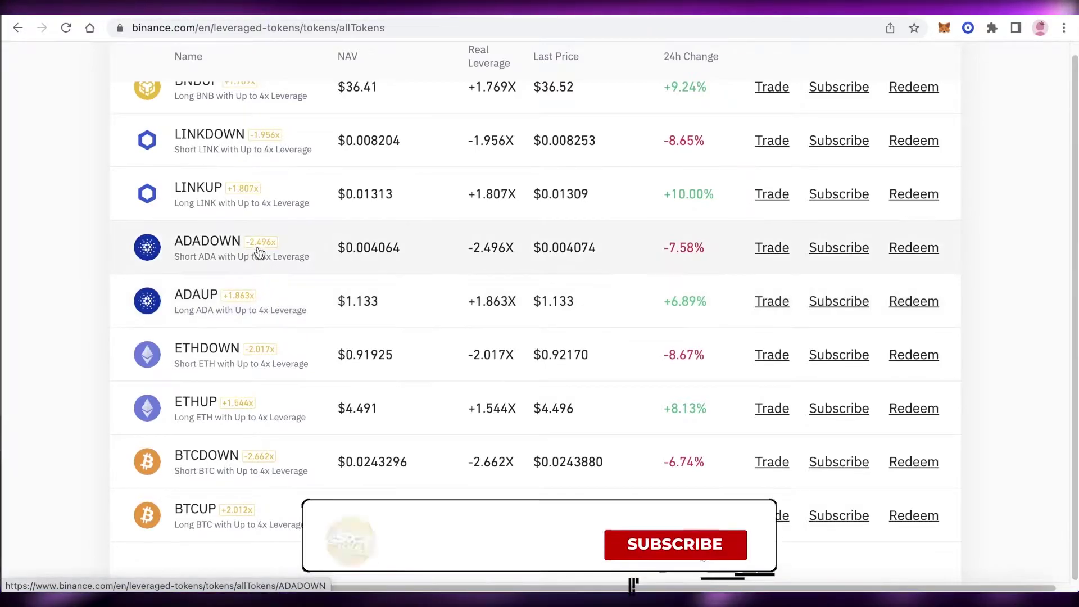
scroll(316, 313, up, 1)
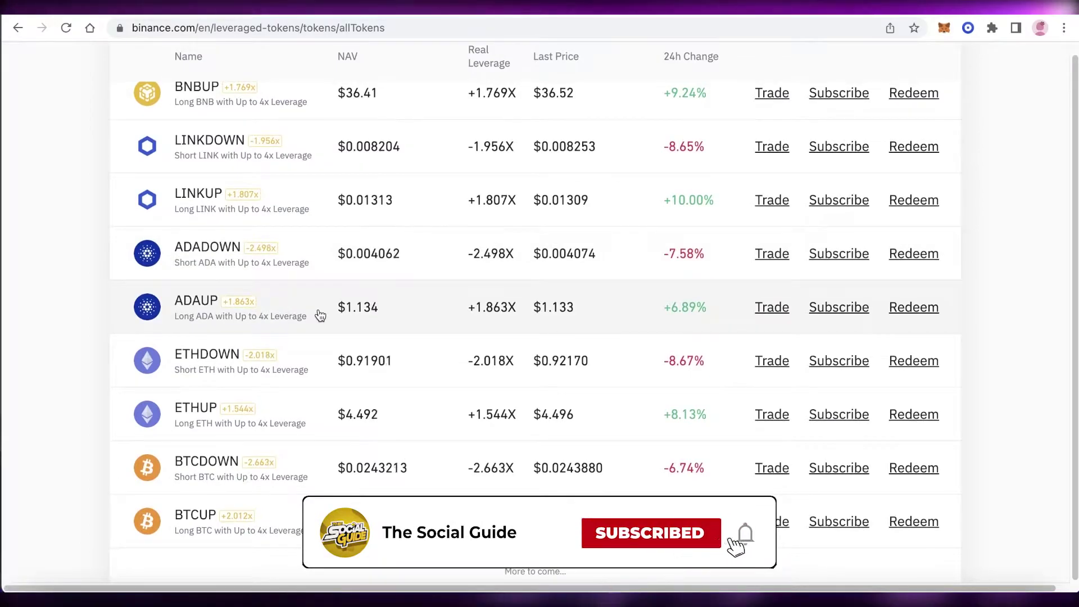
scroll(675, 321, down, 10)
scroll(677, 338, up, 4)
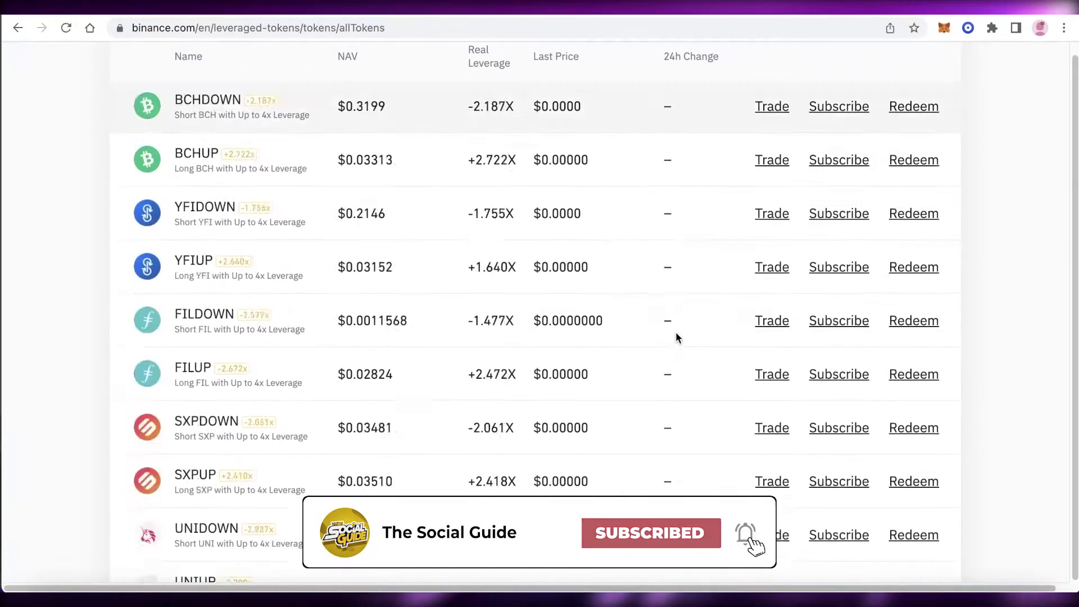
scroll(490, 196, down, 6)
scroll(490, 197, down, 15)
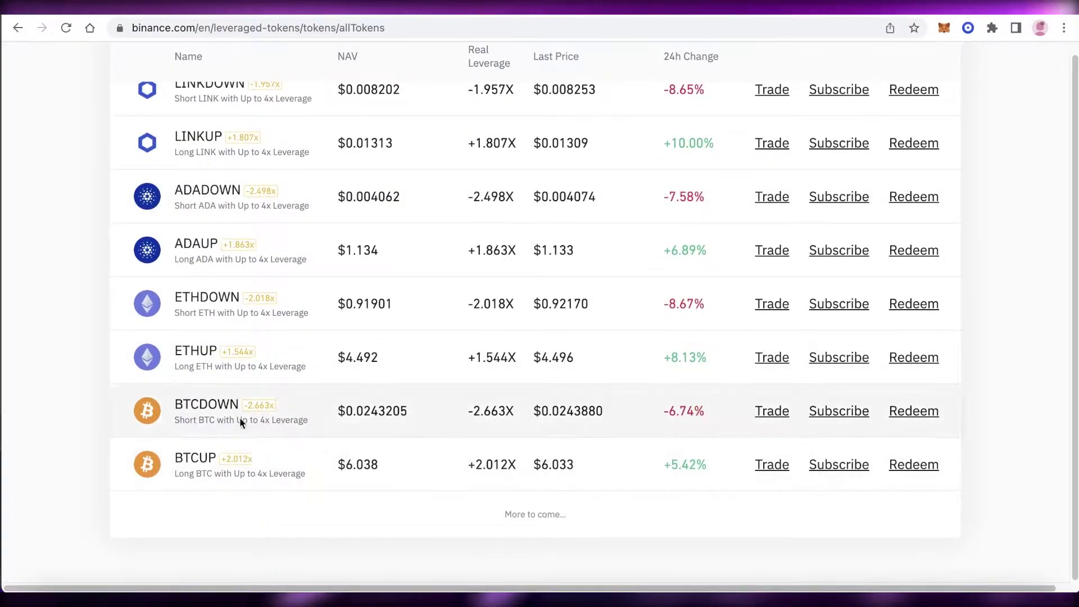
scroll(255, 259, up, 7)
scroll(254, 223, up, 15)
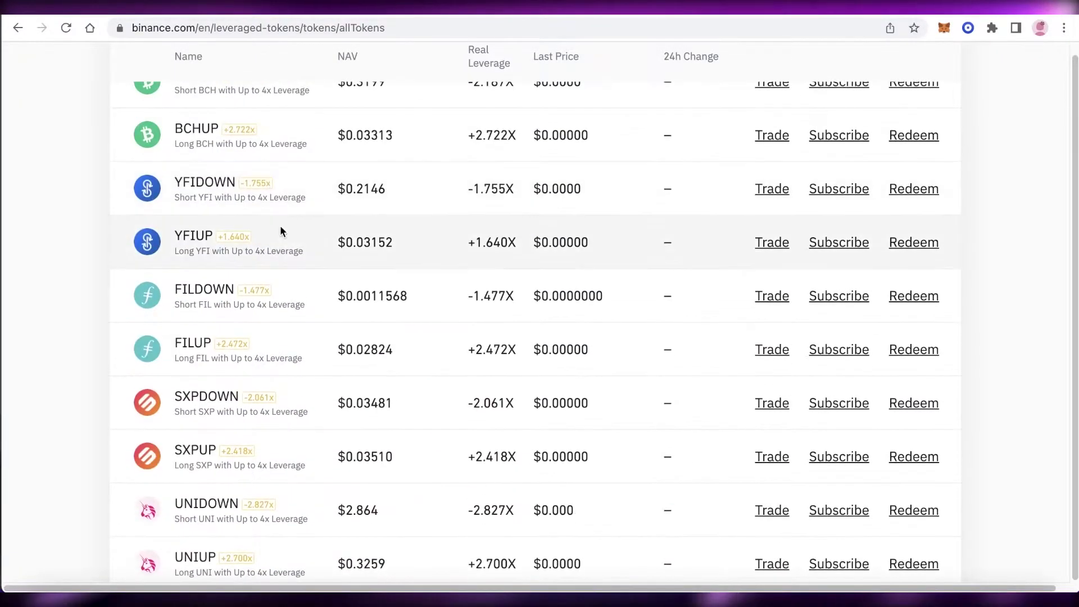
scroll(250, 213, up, 5)
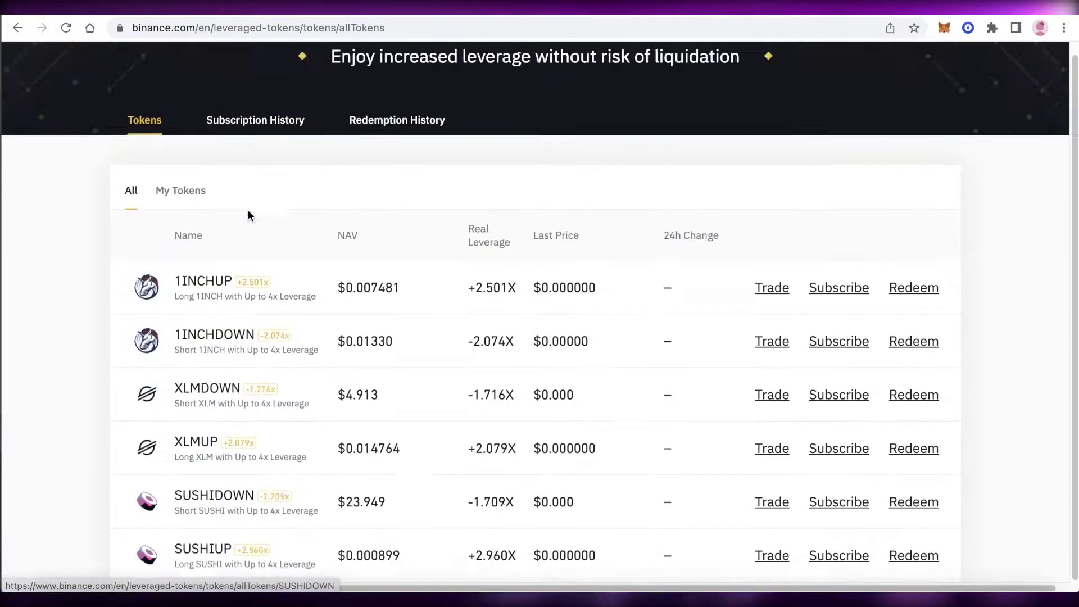
scroll(247, 211, down, 15)
scroll(251, 226, down, 10)
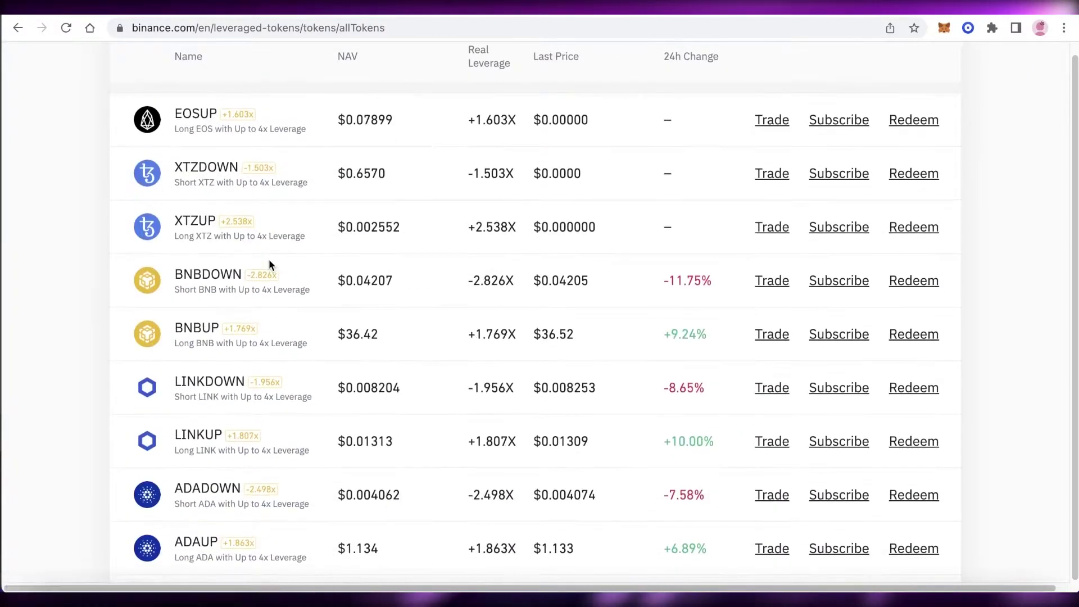
scroll(271, 266, down, 6)
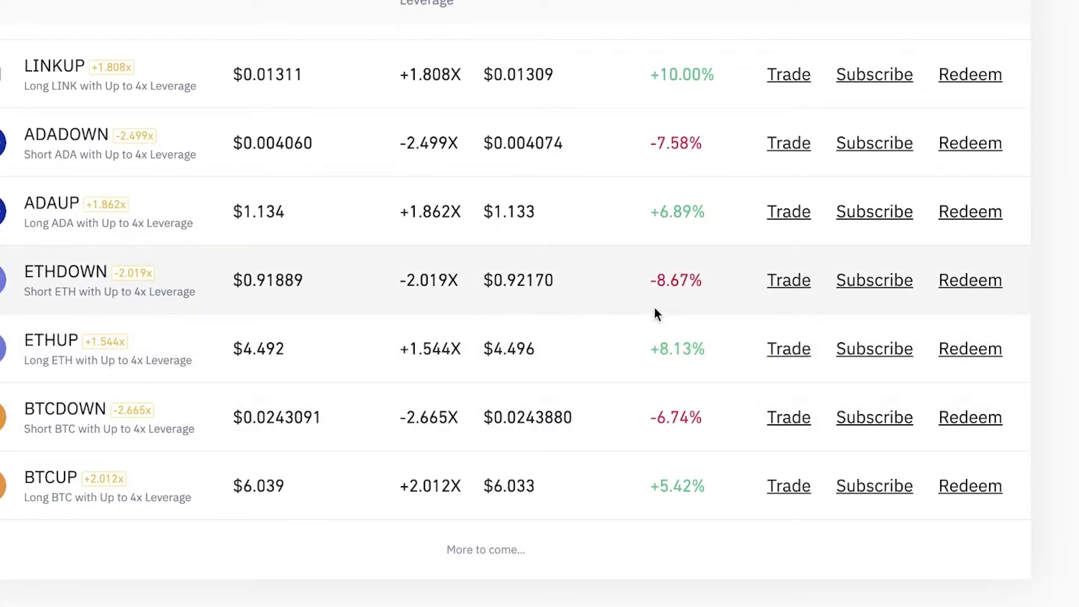
Open the ETHUP/USDT trading page and dismiss the leveraged tokens welcome quiz.
click(789, 348)
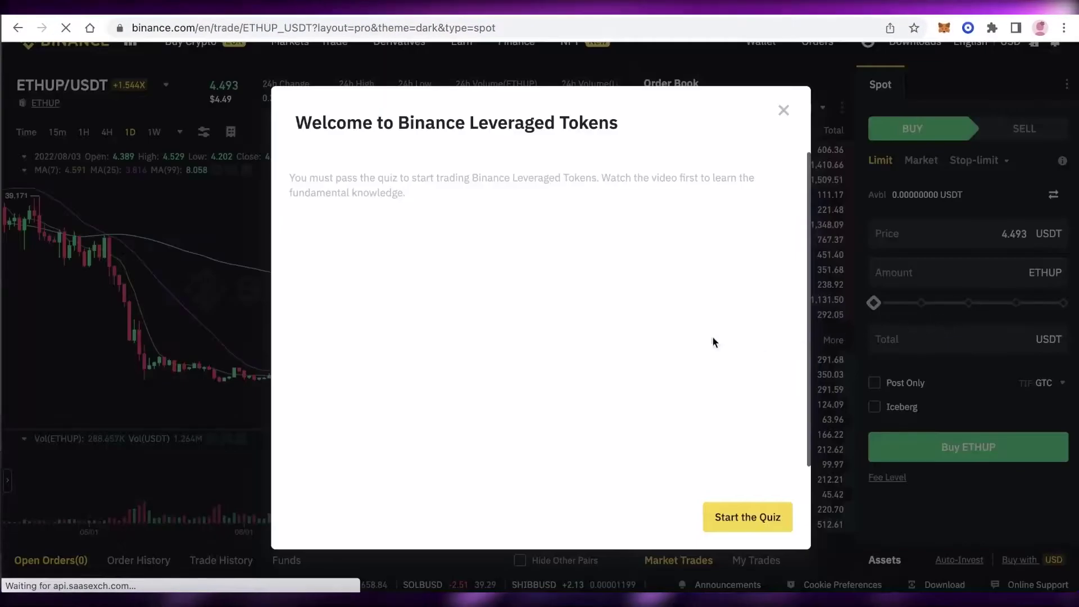
click(783, 110)
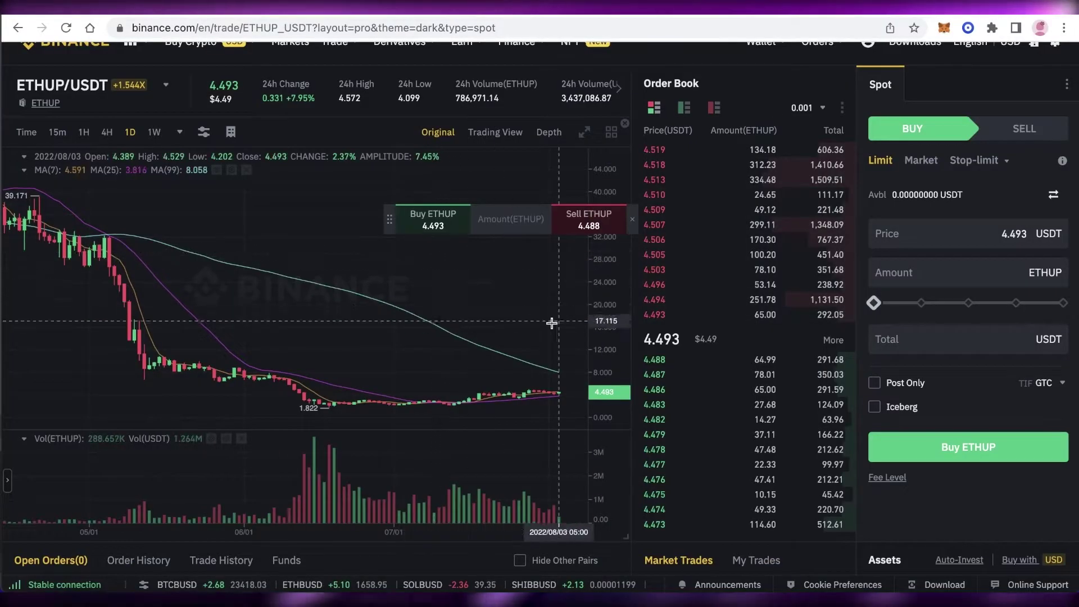
scroll(552, 322, up, 3)
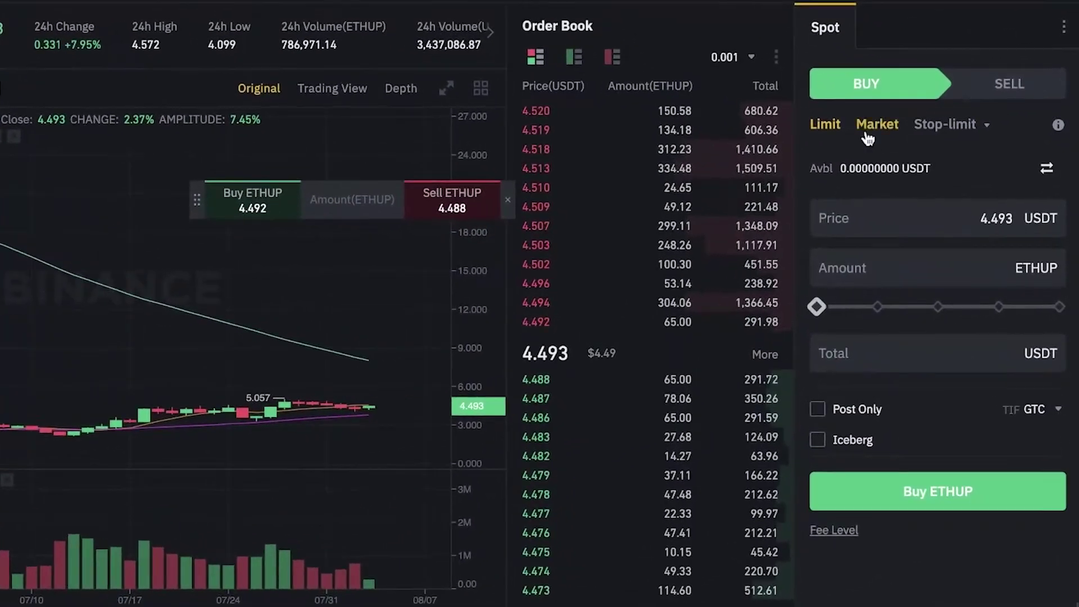
Cycle the buy order type through Market and Stop-limit, leaving it on Limit.
click(869, 135)
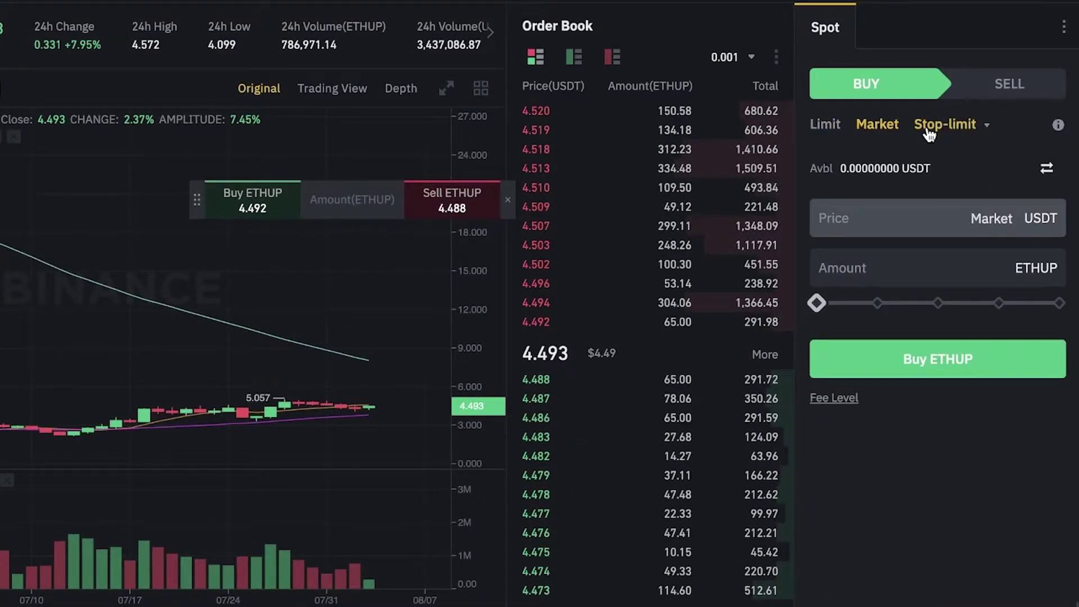
click(948, 125)
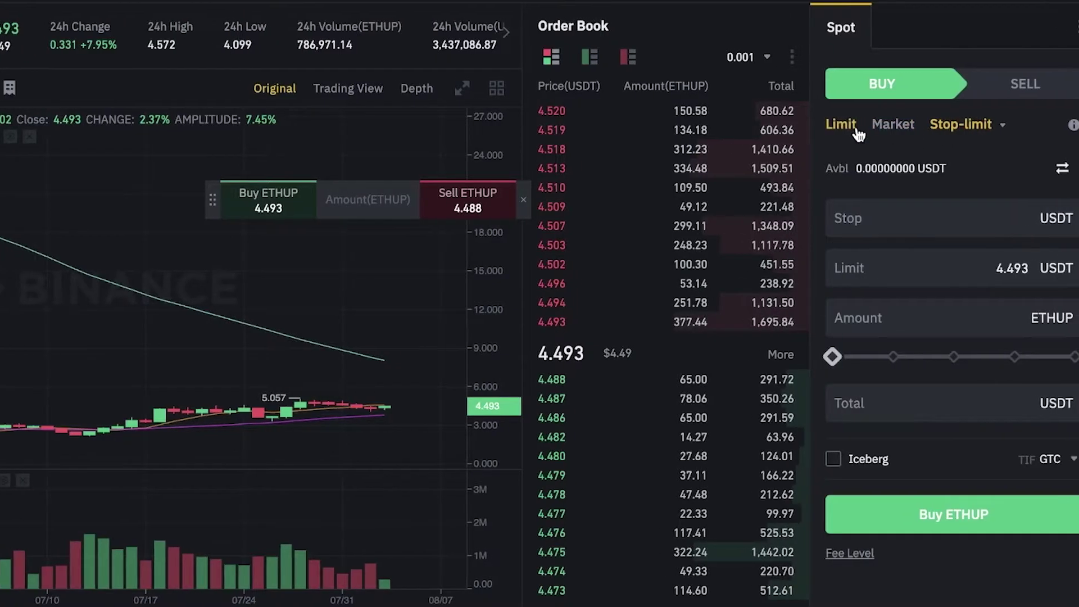
click(825, 124)
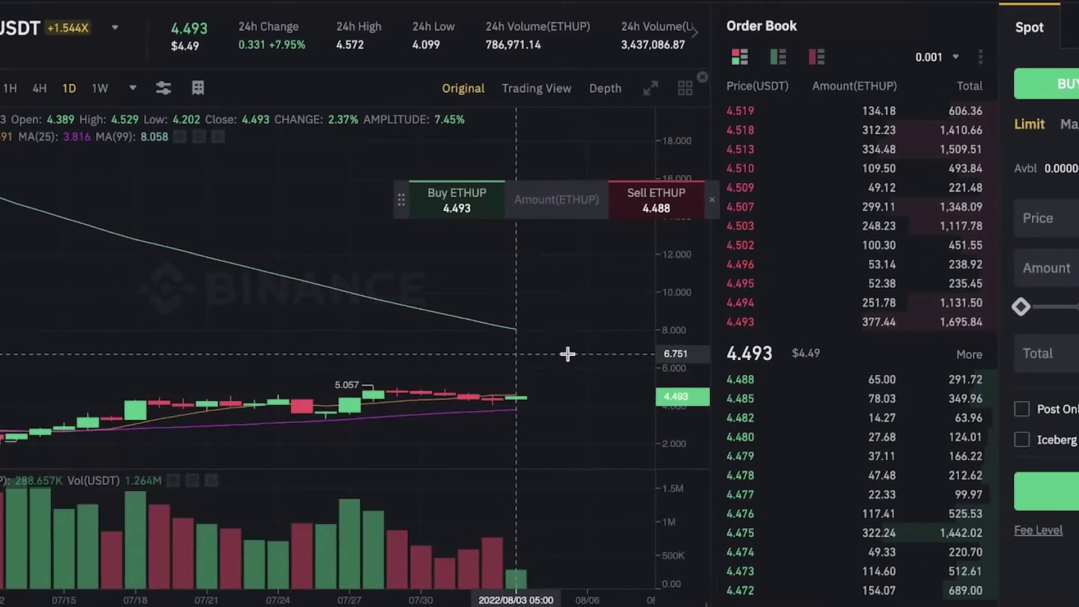
scroll(568, 354, up, 3)
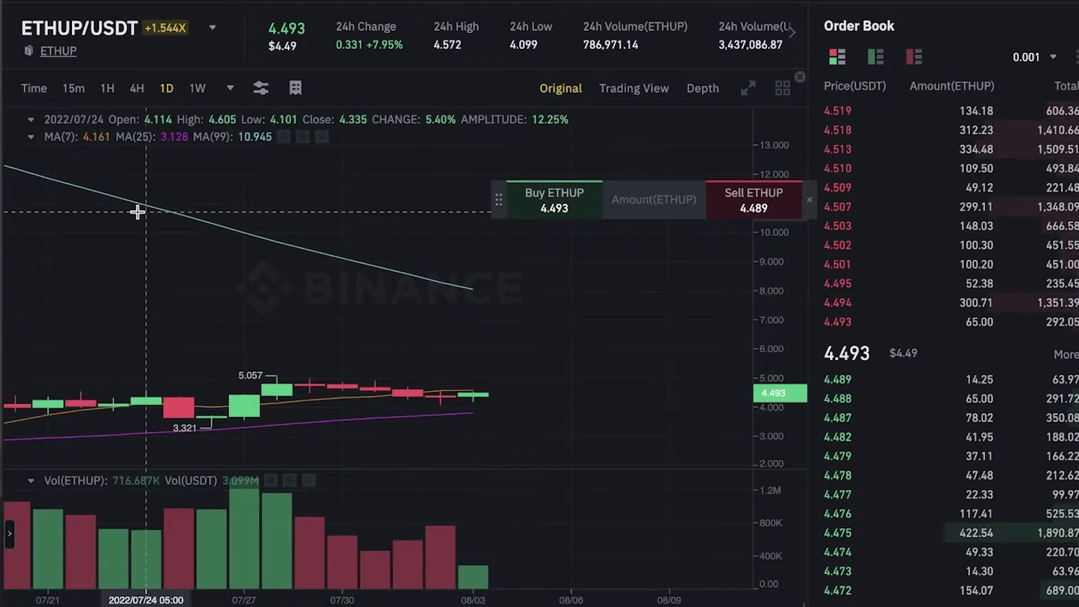
scroll(323, 232, down, 5)
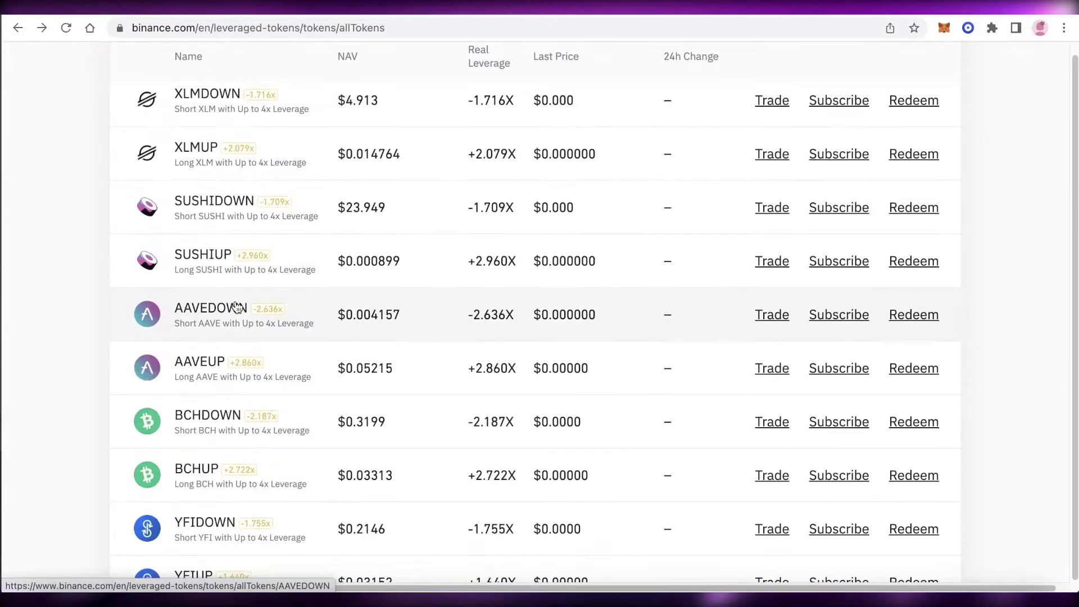
Scroll the leveraged tokens table, reaching UNIDOWN at $2.864 NAV and -2.827X leverage.
scroll(238, 307, down, 20)
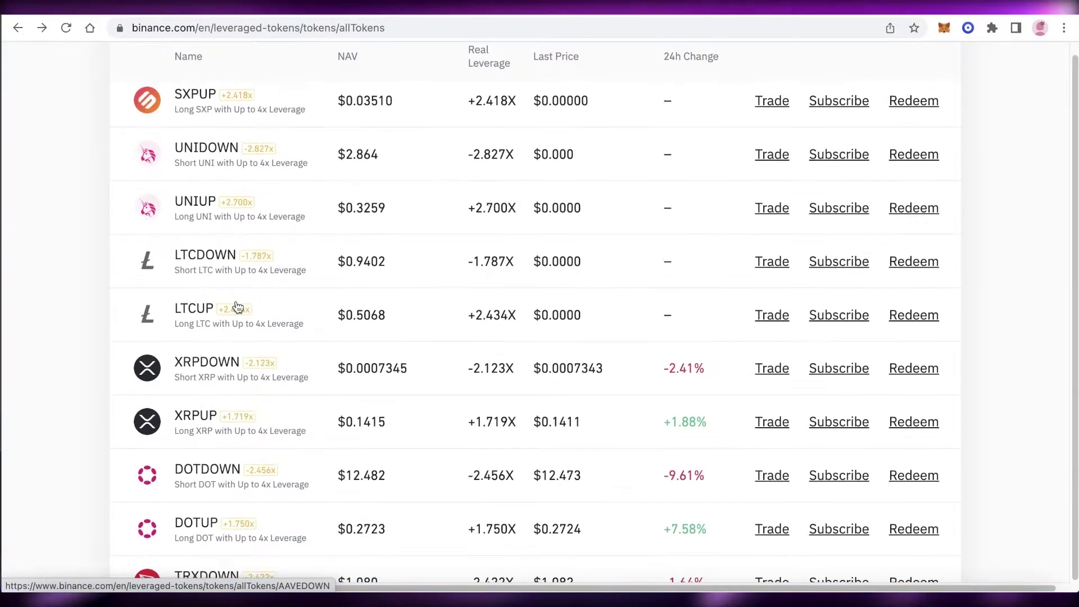
scroll(236, 303, down, 15)
scroll(224, 300, up, 14)
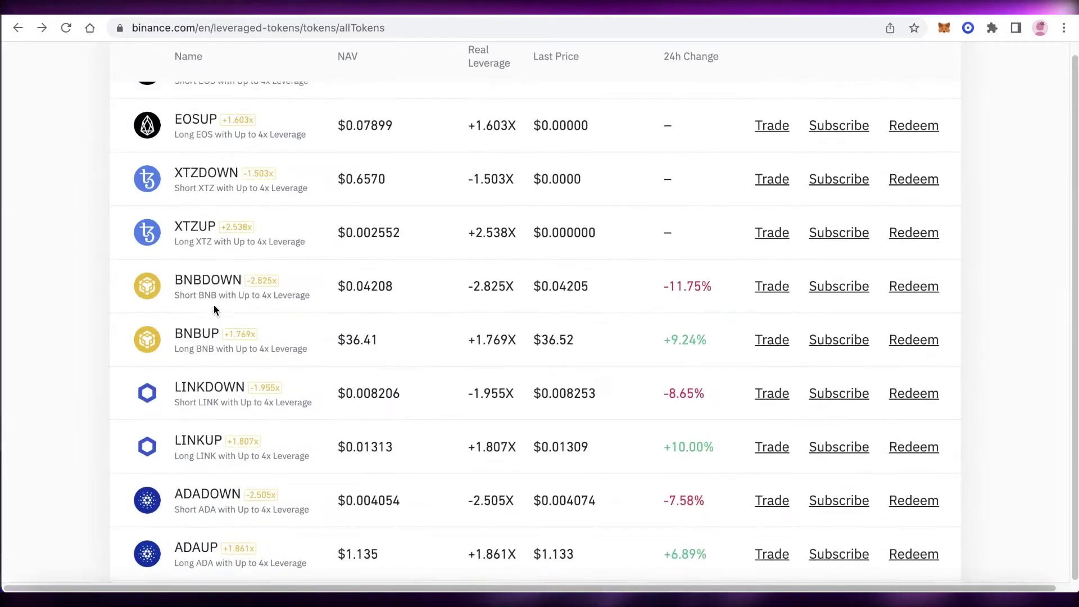
scroll(214, 303, down, 1)
scroll(211, 487, down, 4)
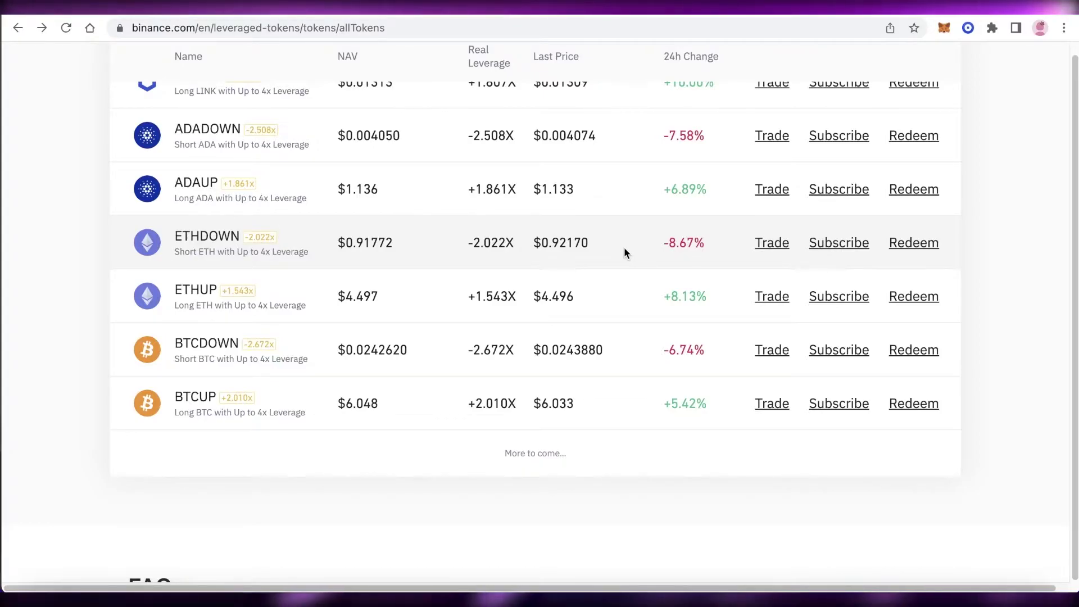
scroll(188, 308, up, 10)
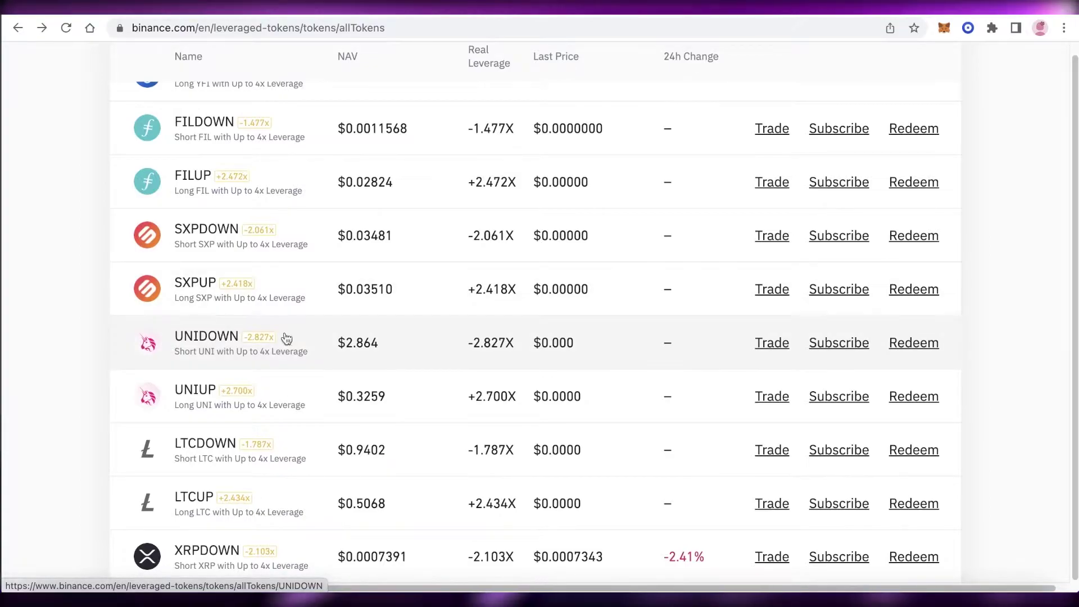
scroll(309, 275, up, 1)
scroll(310, 277, down, 2)
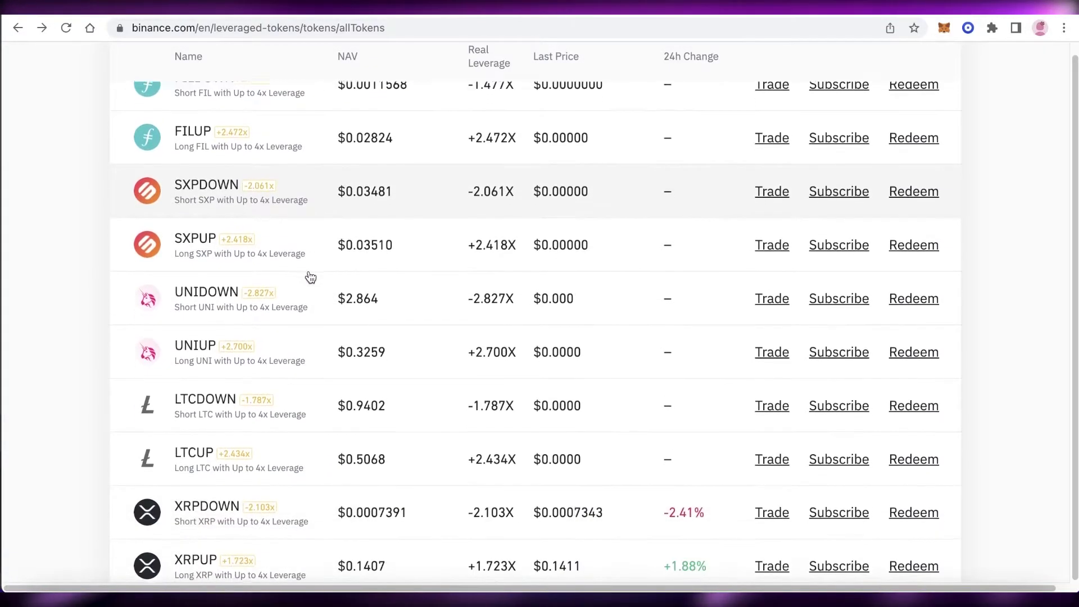
scroll(311, 277, down, 2)
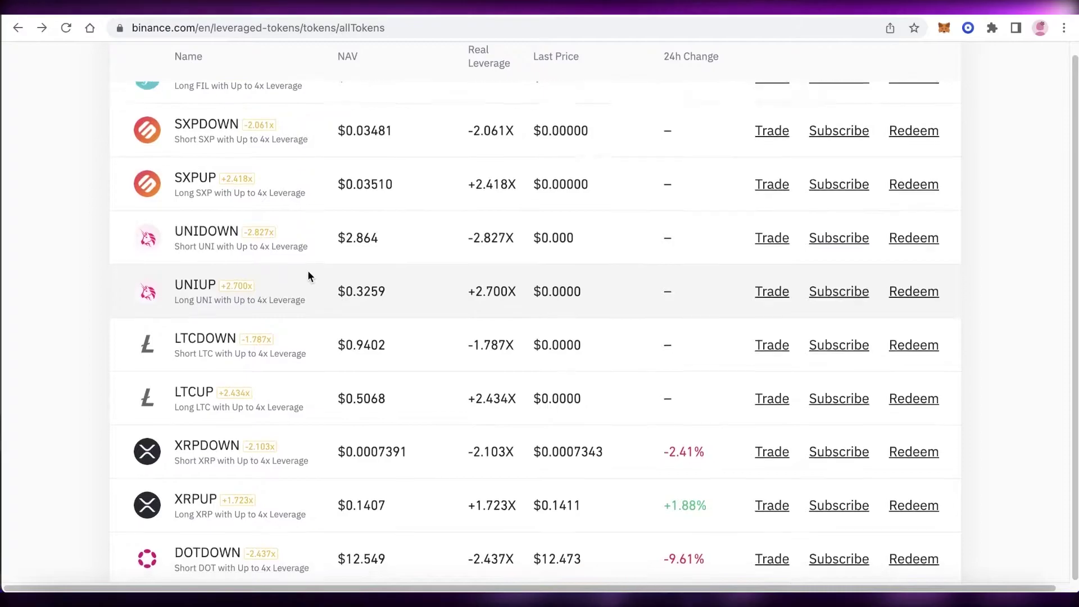
scroll(298, 225, down, 12)
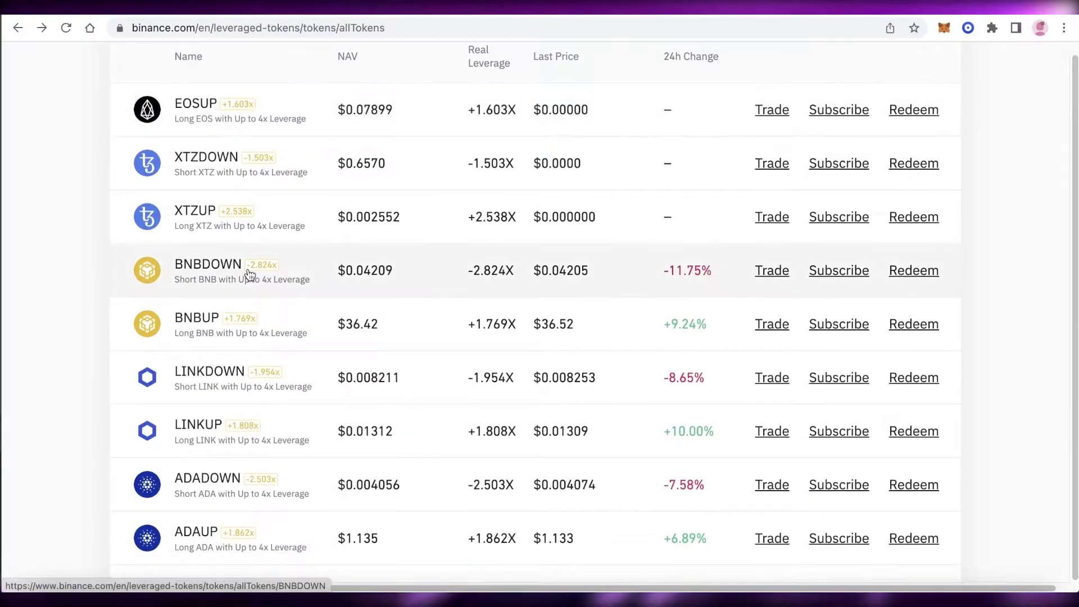
scroll(247, 274, down, 5)
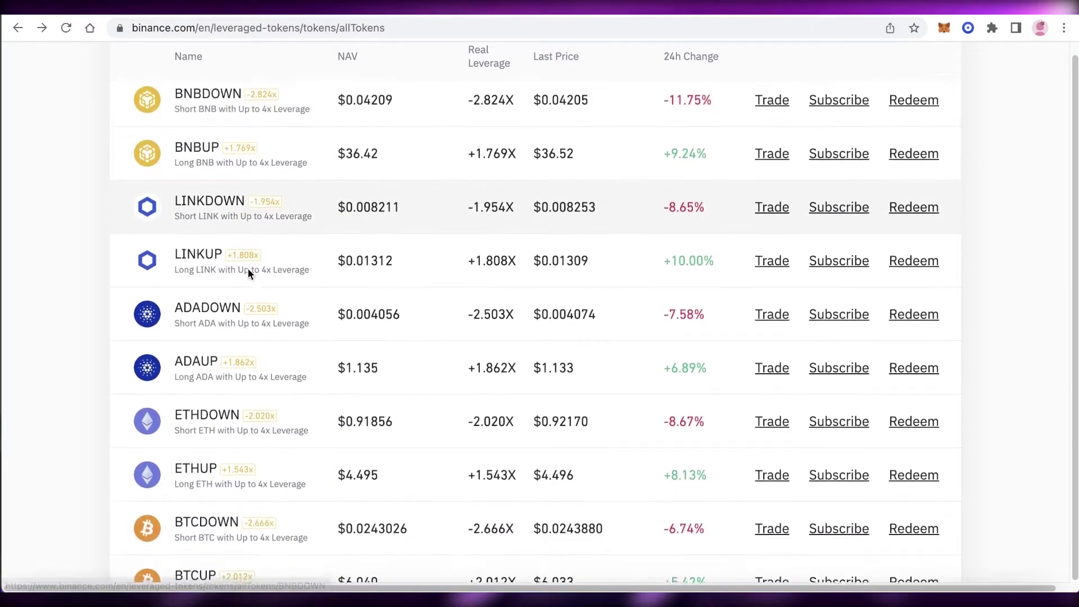
scroll(212, 460, down, 8)
scroll(528, 345, up, 10)
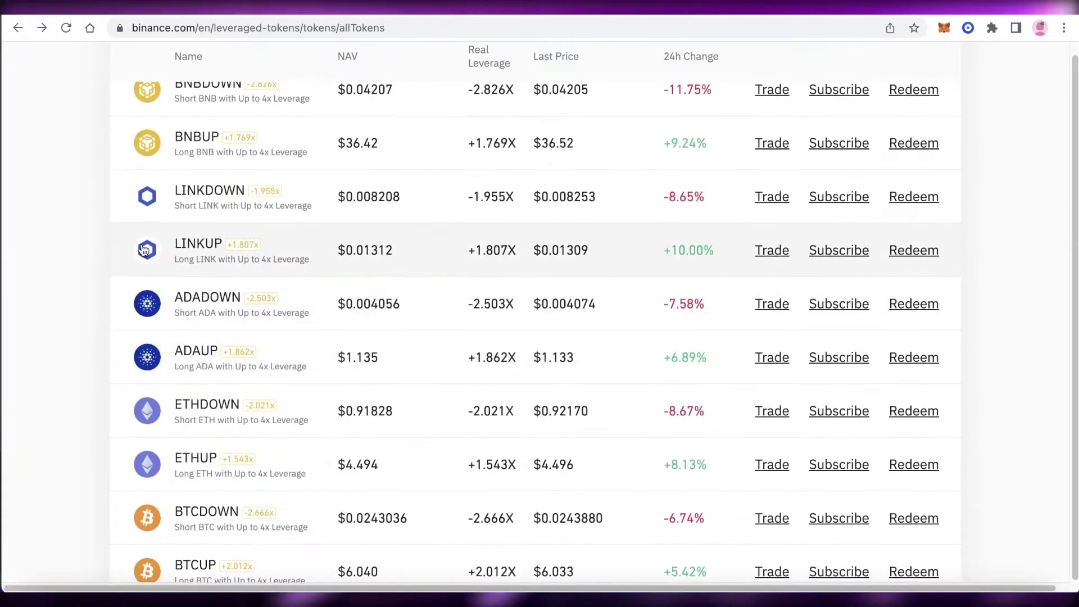
scroll(258, 169, up, 4)
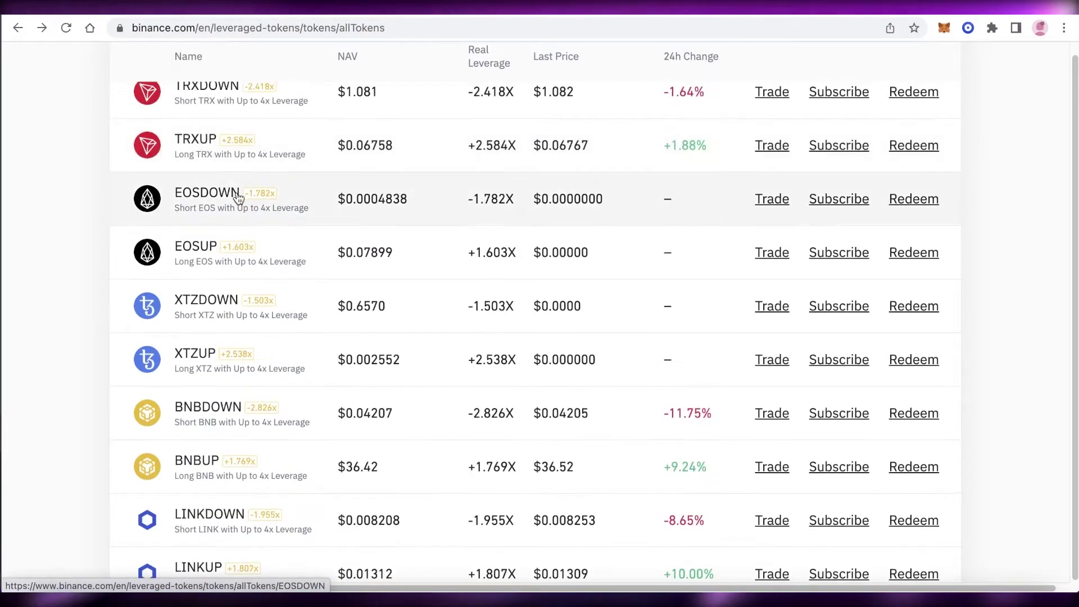
scroll(235, 164, up, 1)
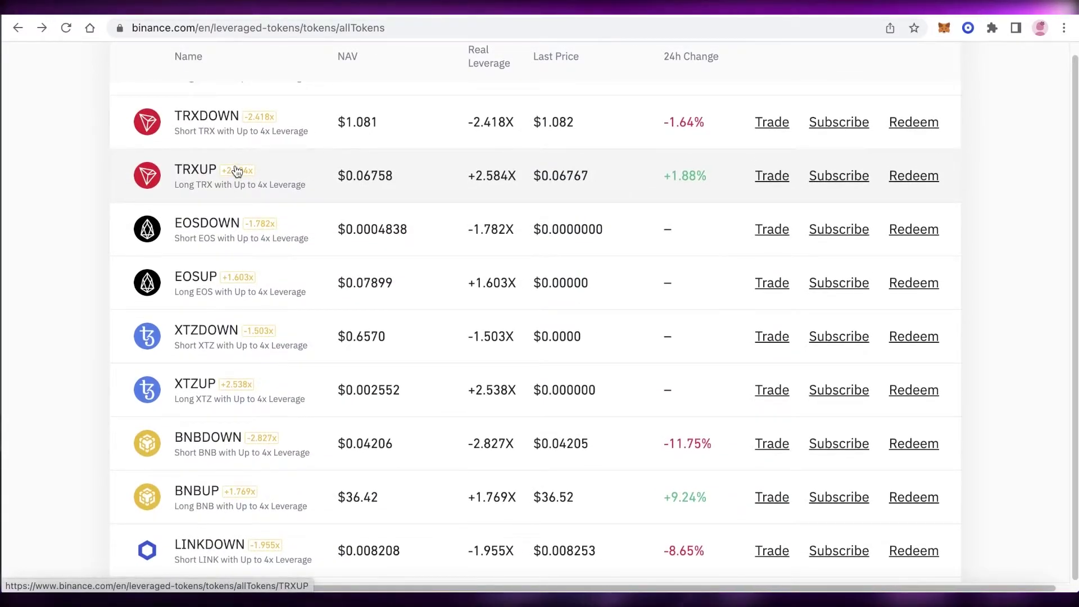
scroll(228, 153, up, 3)
scroll(228, 159, up, 12)
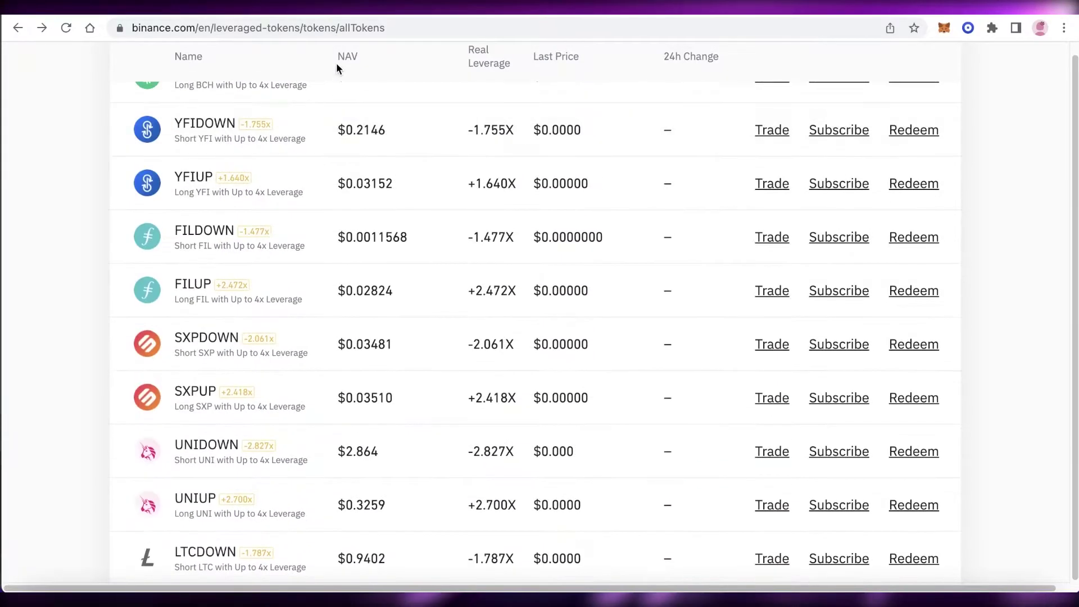
scroll(350, 159, down, 3)
scroll(353, 163, up, 10)
scroll(346, 243, down, 3)
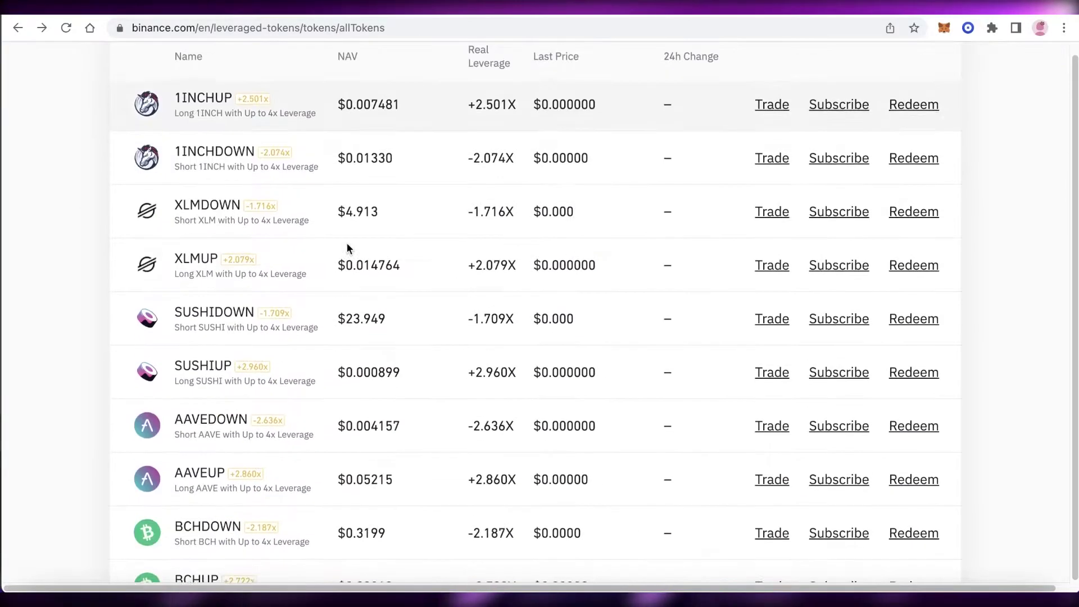
scroll(346, 243, down, 20)
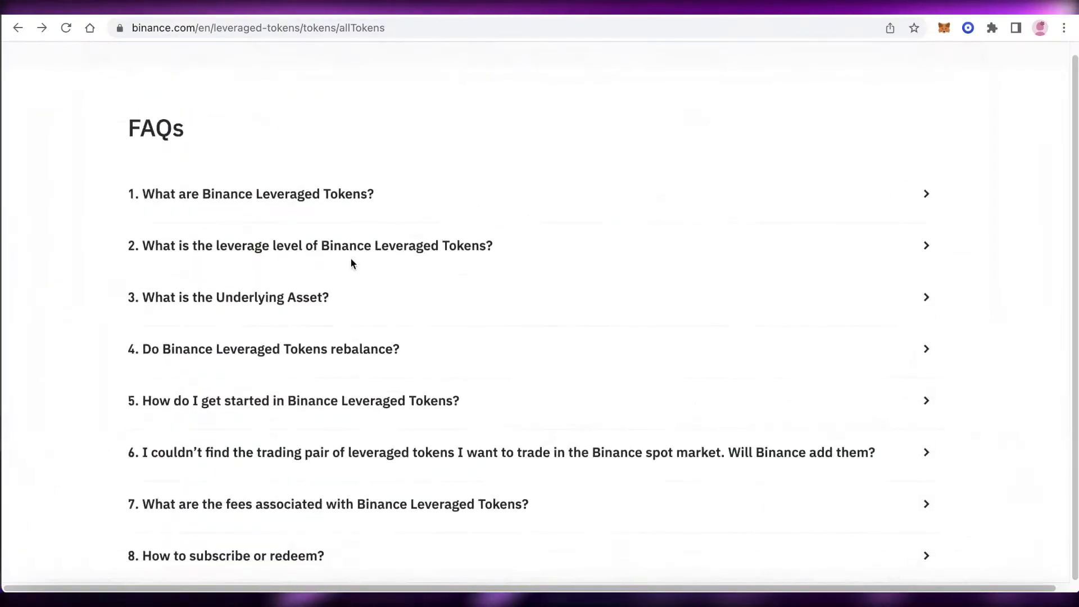
scroll(351, 260, up, 7)
scroll(351, 263, up, 1)
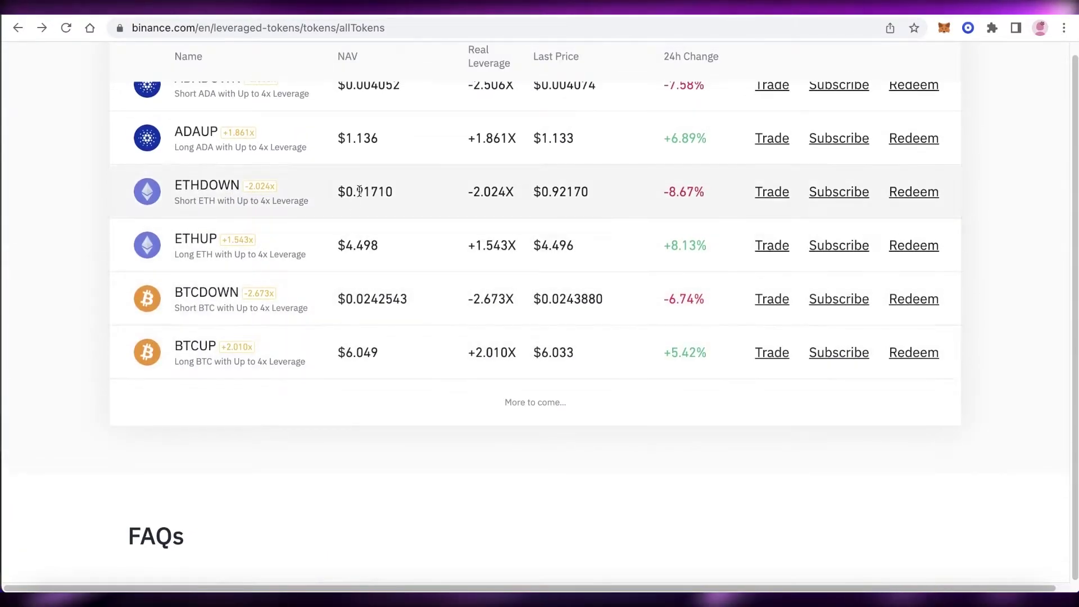
scroll(360, 194, up, 2)
scroll(362, 197, up, 1)
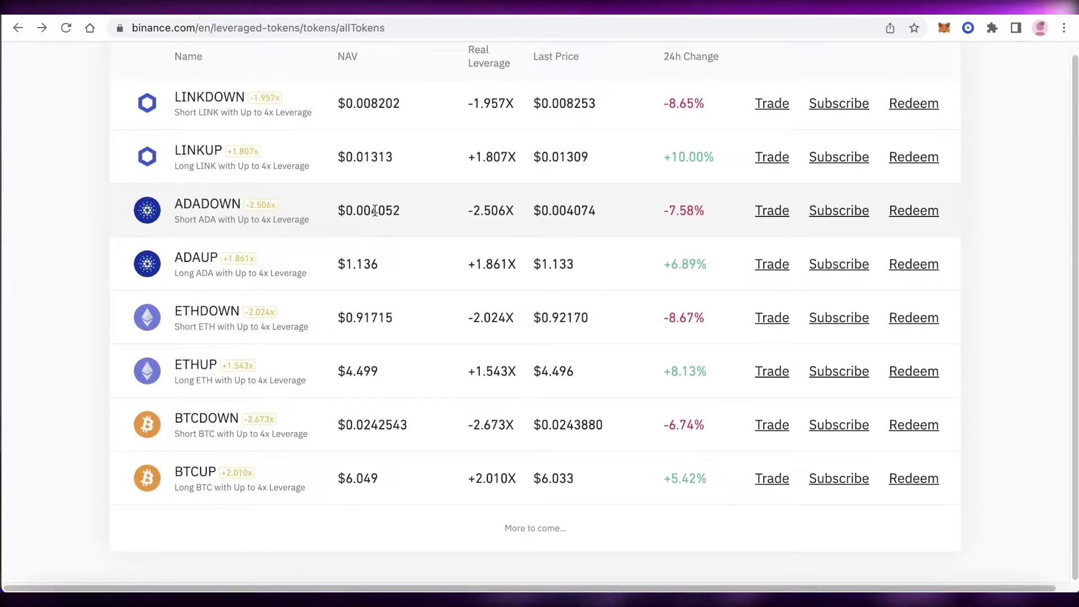
scroll(374, 210, up, 2)
scroll(374, 212, up, 2)
scroll(376, 212, up, 3)
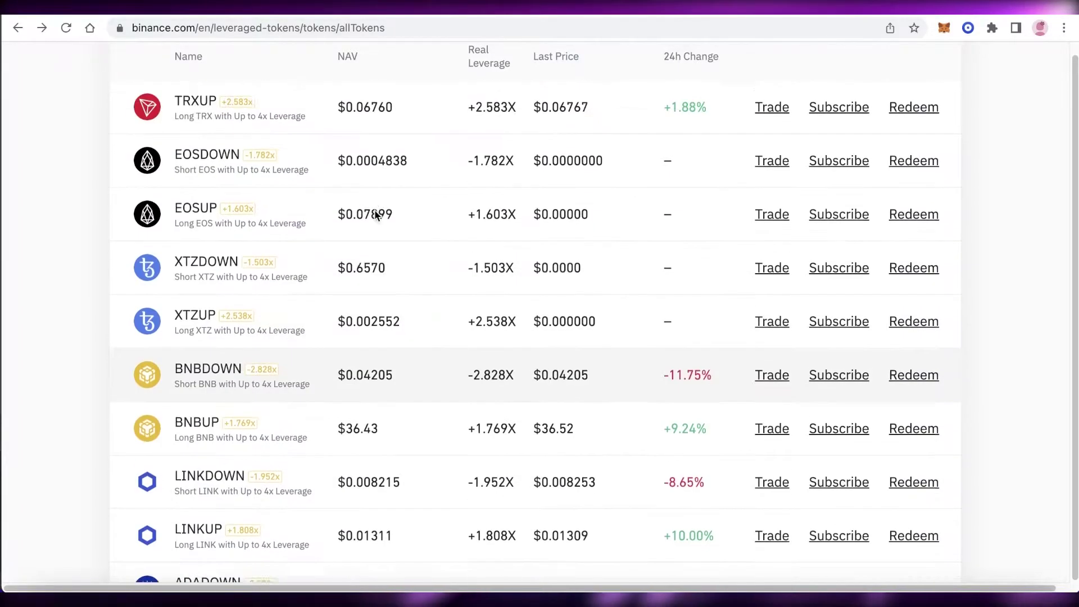
scroll(736, 194, up, 6)
scroll(736, 193, down, 8)
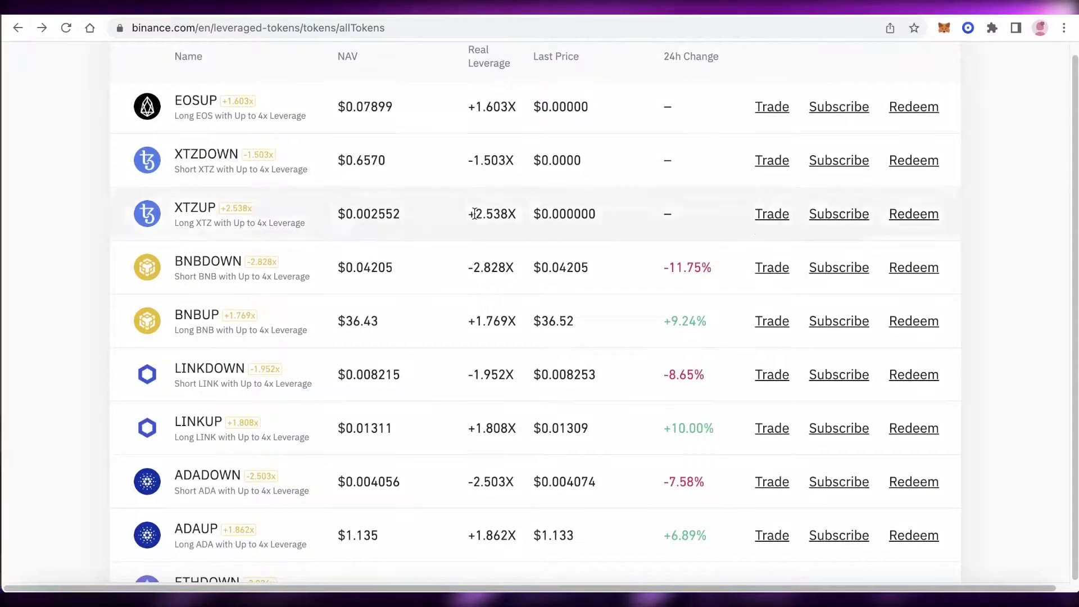
scroll(475, 217, up, 4)
scroll(474, 214, up, 2)
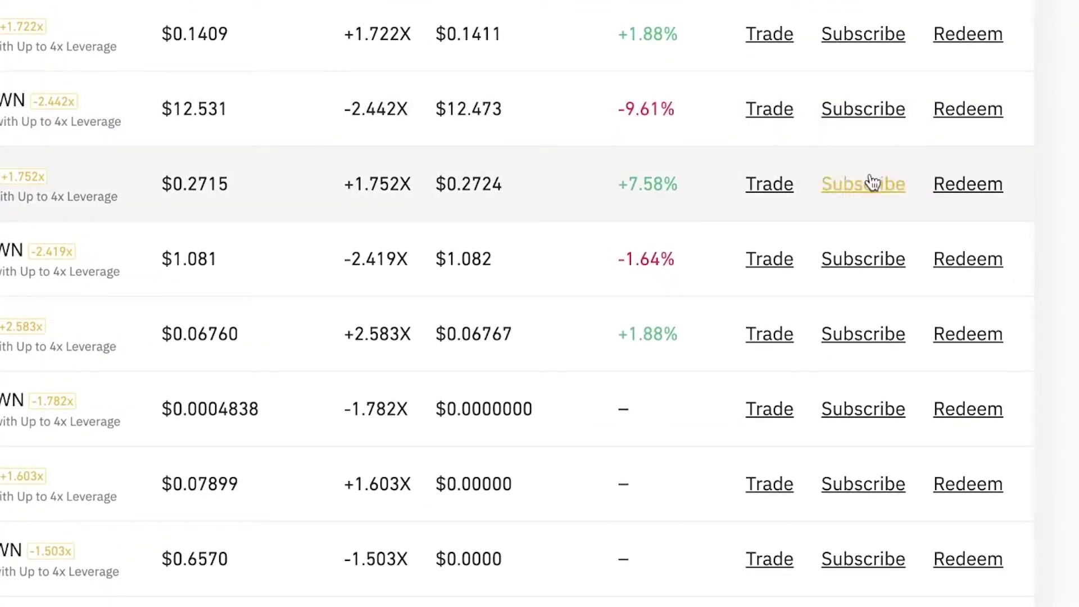
click(872, 182)
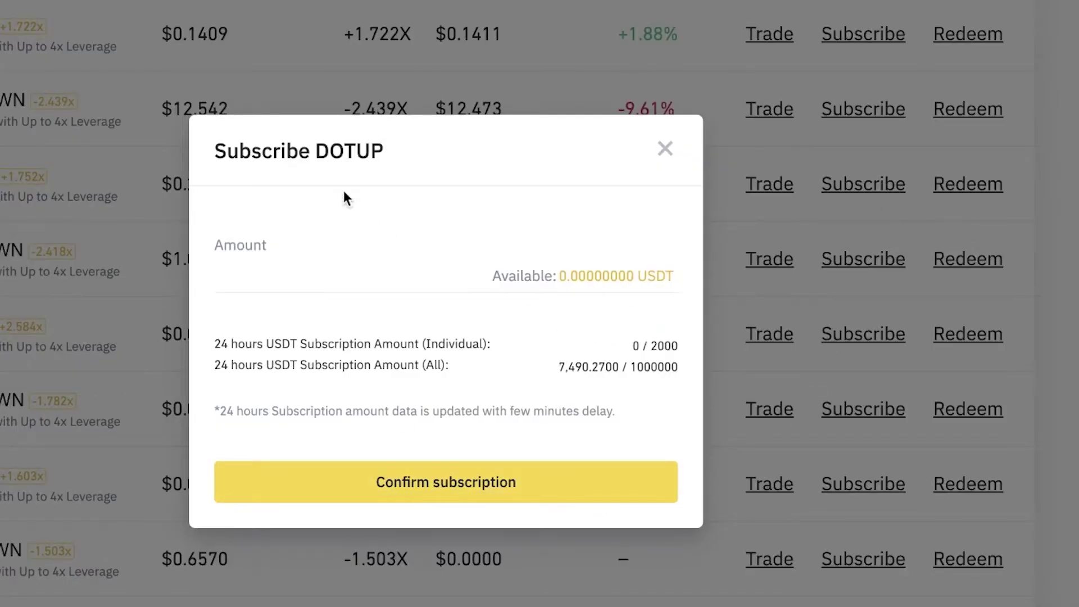
click(617, 277)
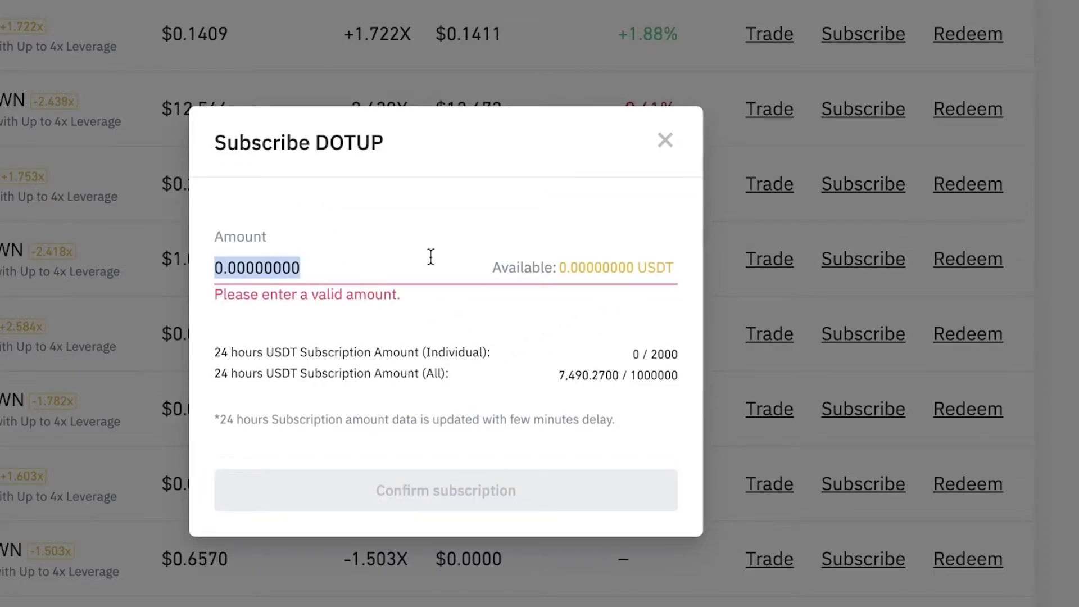
text(9)
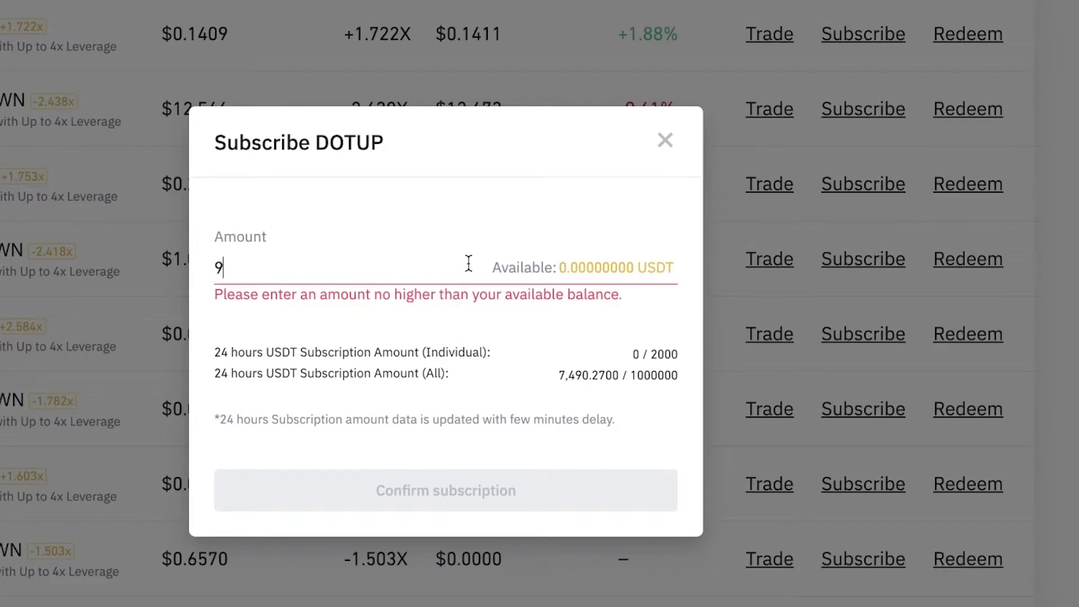
key(BackSpace)
text(0)
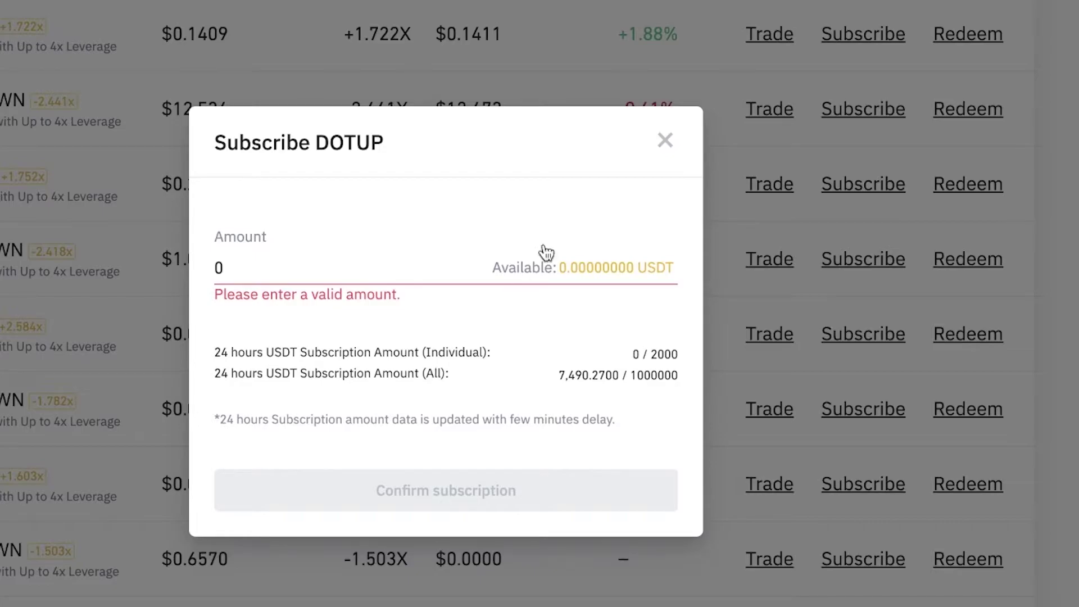
click(666, 143)
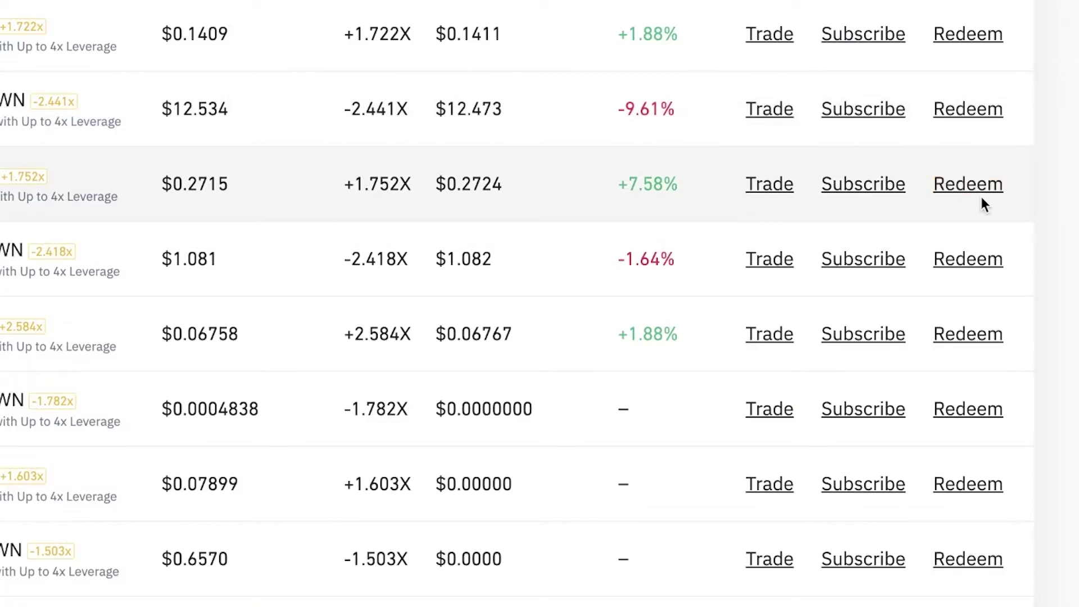
click(980, 194)
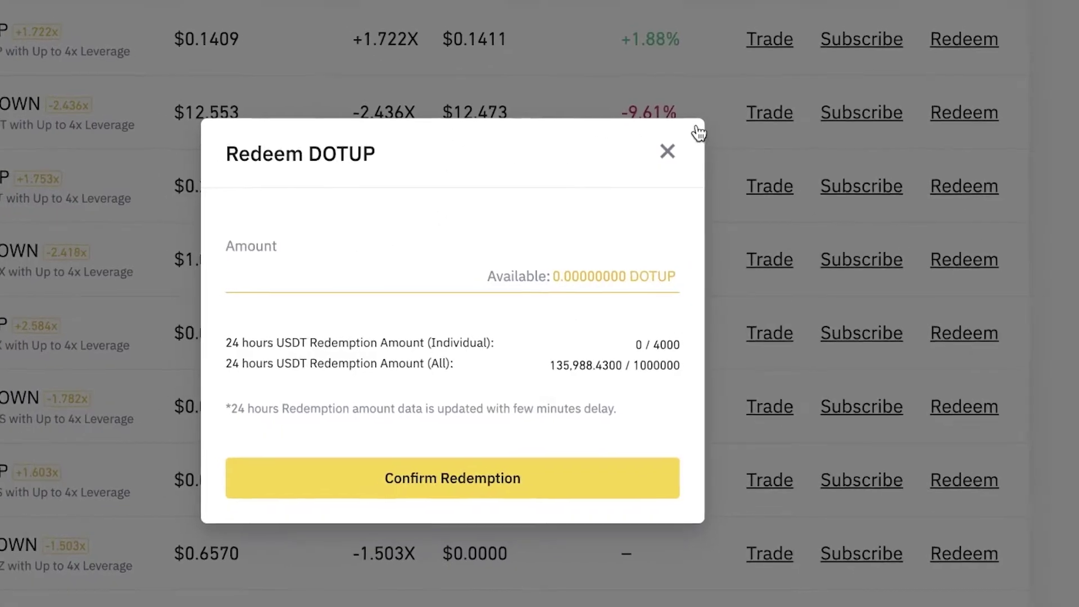
click(720, 134)
scroll(541, 393, down, 3)
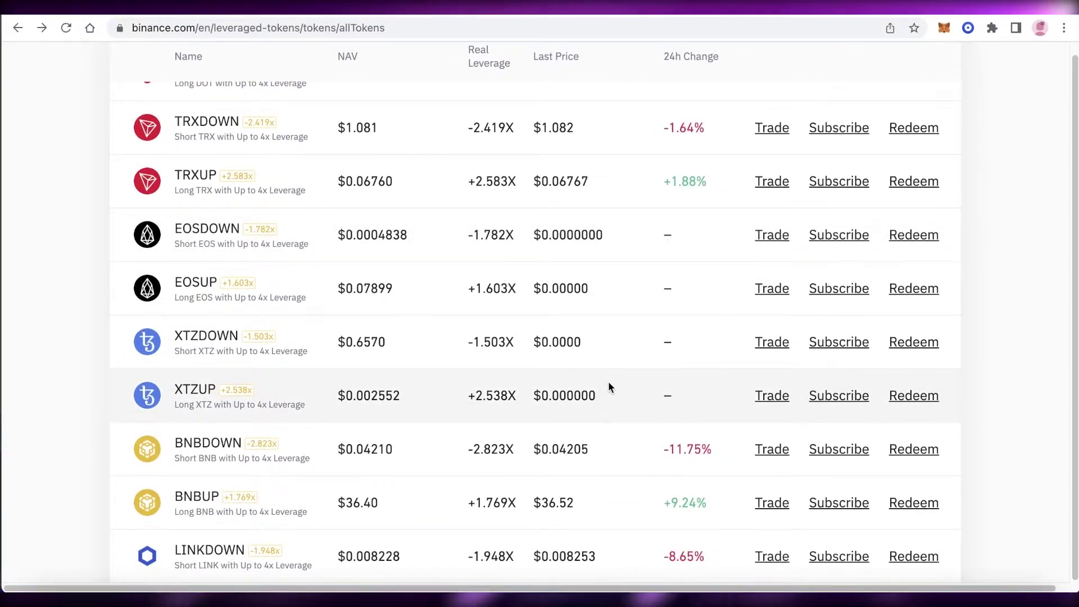
Scroll to the BTCDOWN row ($0.0242601 NAV) and reveal its BTCDOWN/USDT trading pair.
scroll(636, 349, down, 10)
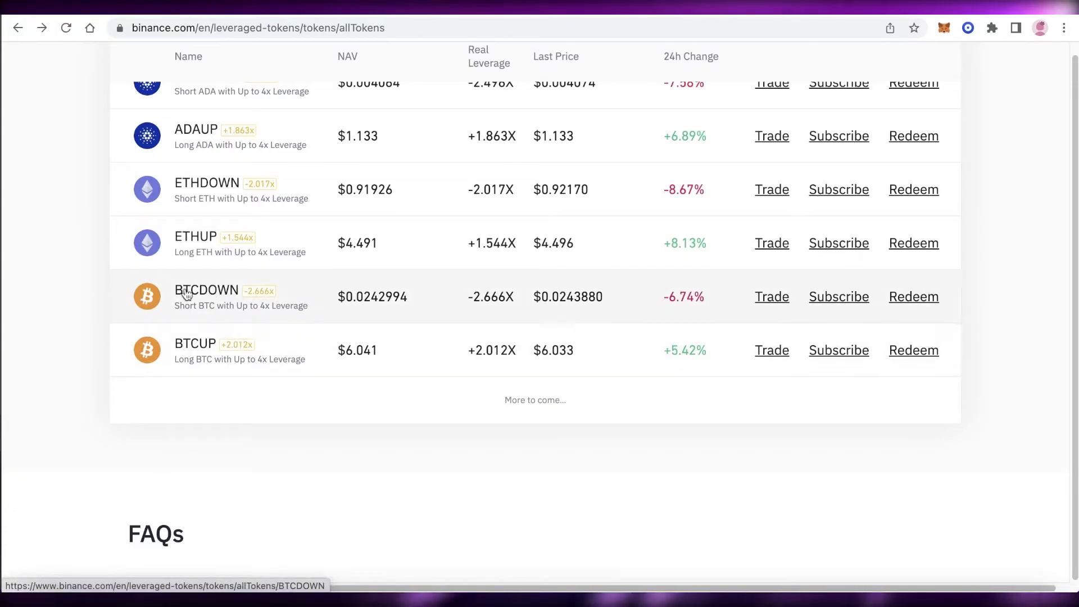
scroll(191, 299, up, 11)
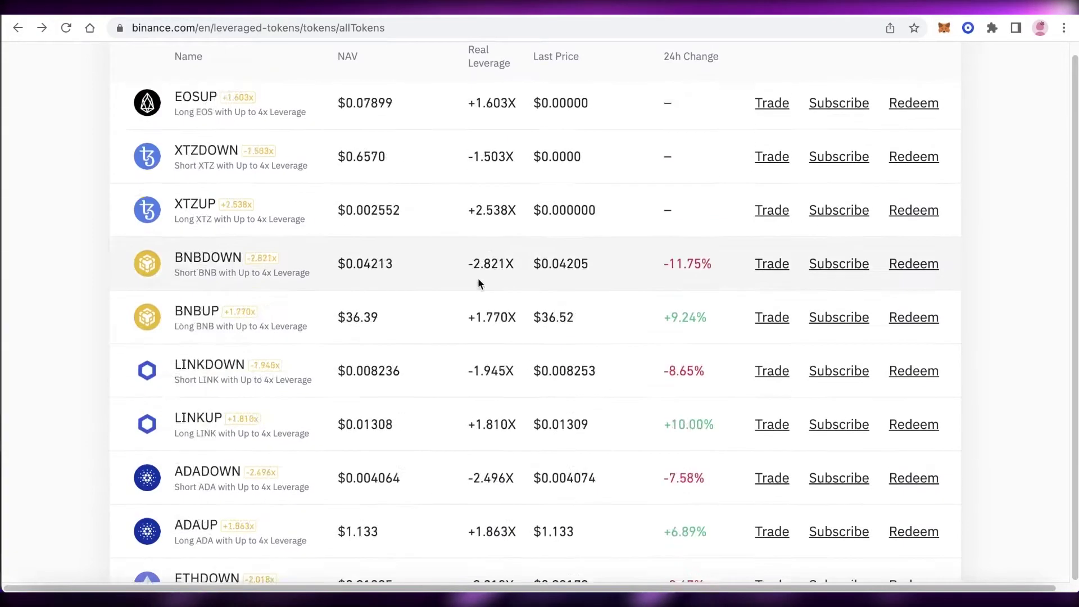
scroll(551, 395, down, 5)
scroll(235, 366, down, 6)
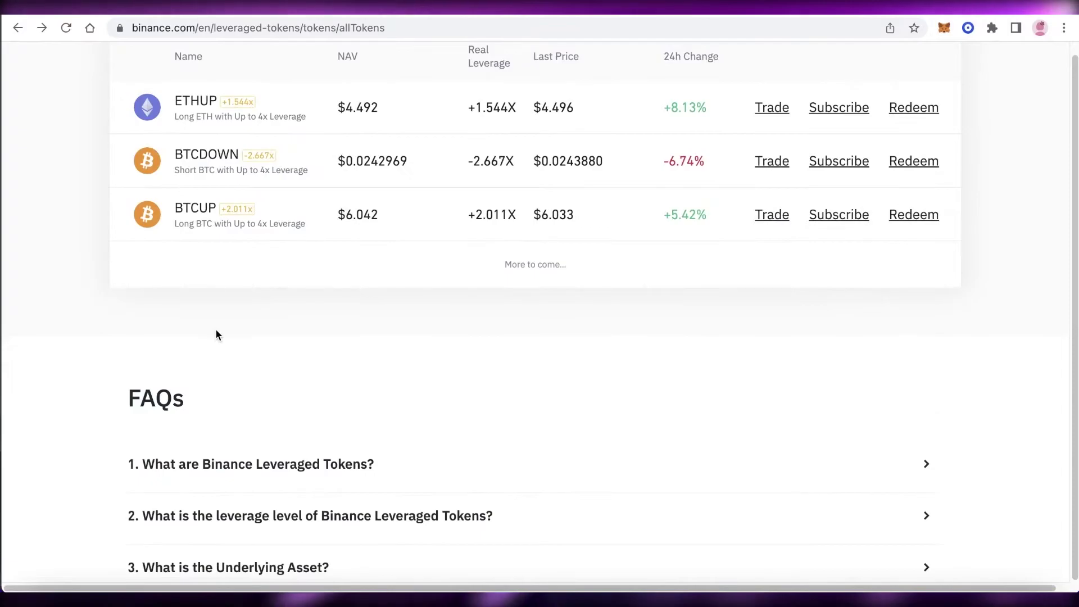
scroll(215, 335, up, 4)
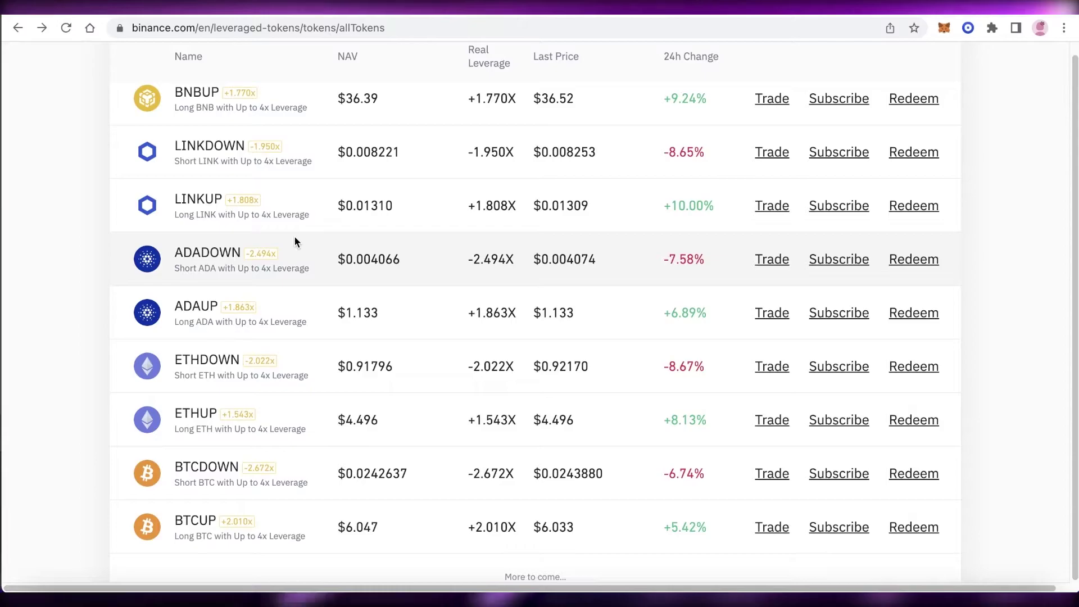
scroll(295, 235, down, 3)
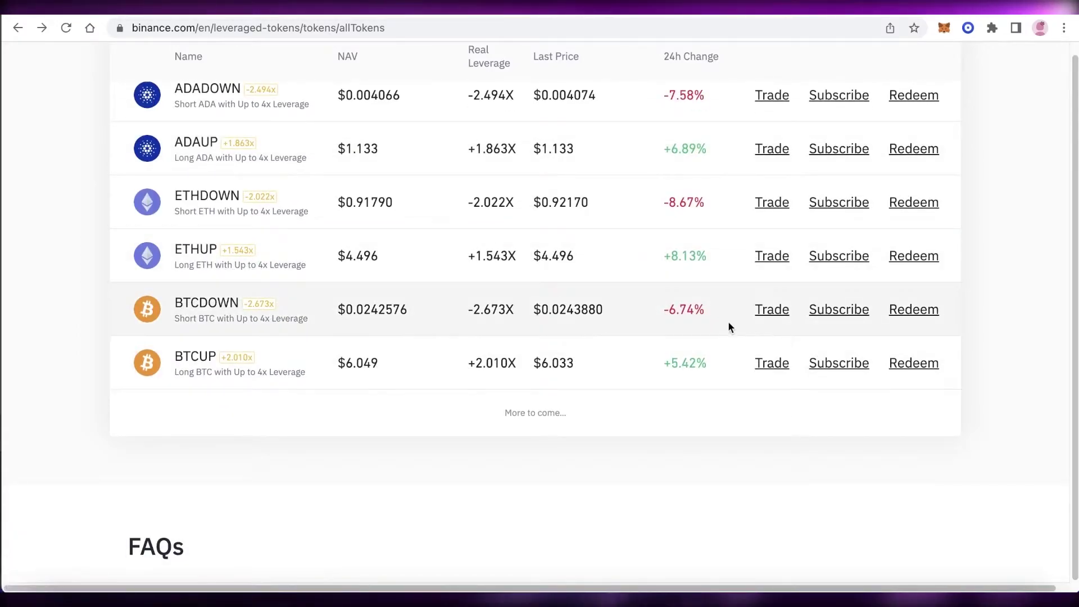
mouse_move(785, 321)
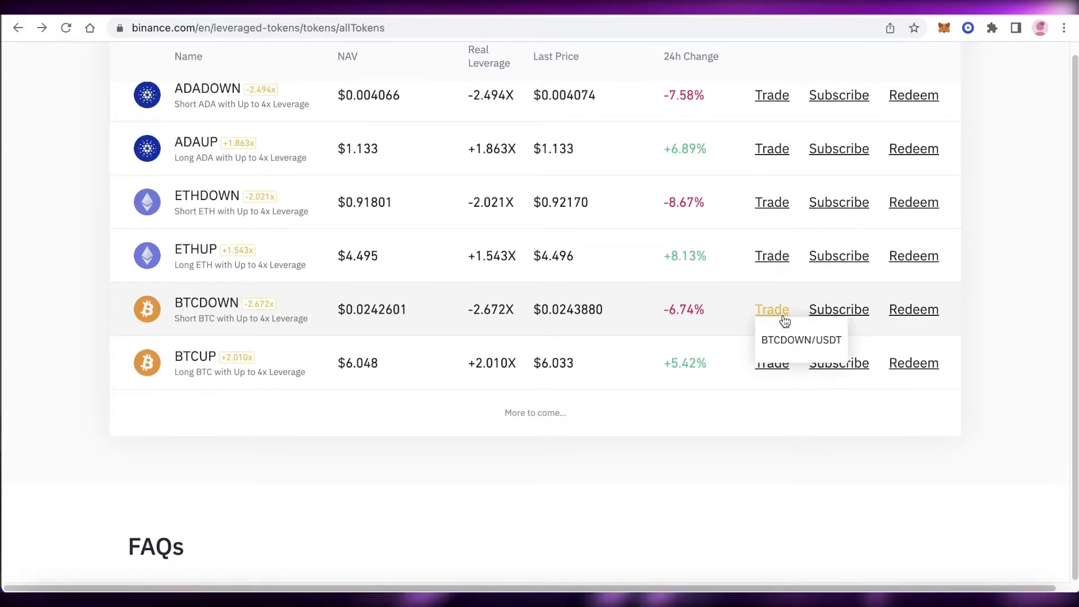
Open the BTCDOWN/USDT trading page, dismiss the welcome message, and zoom the chart candles.
click(785, 339)
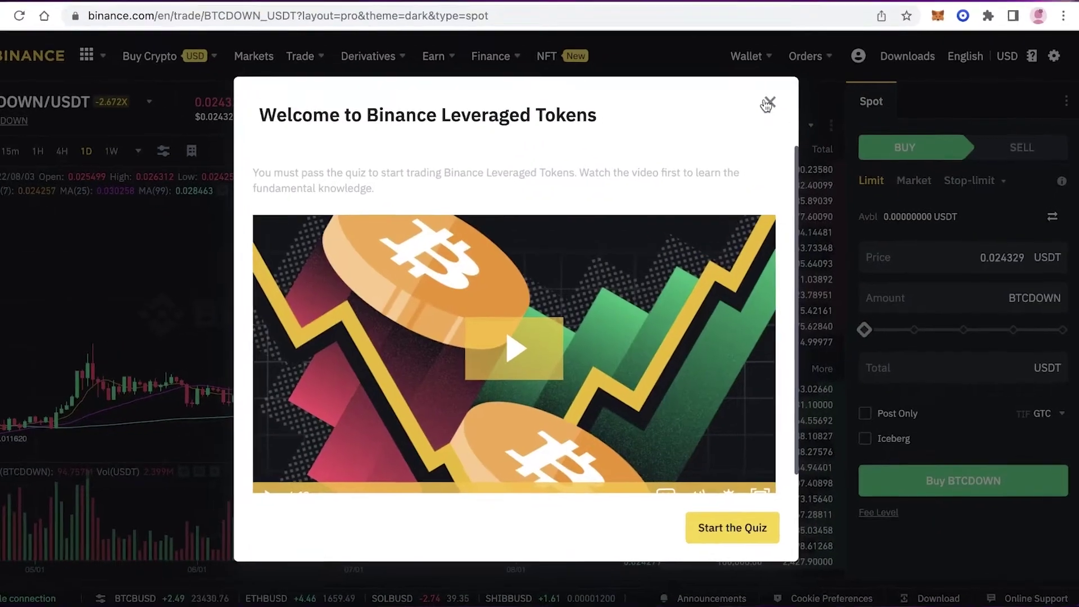
click(768, 103)
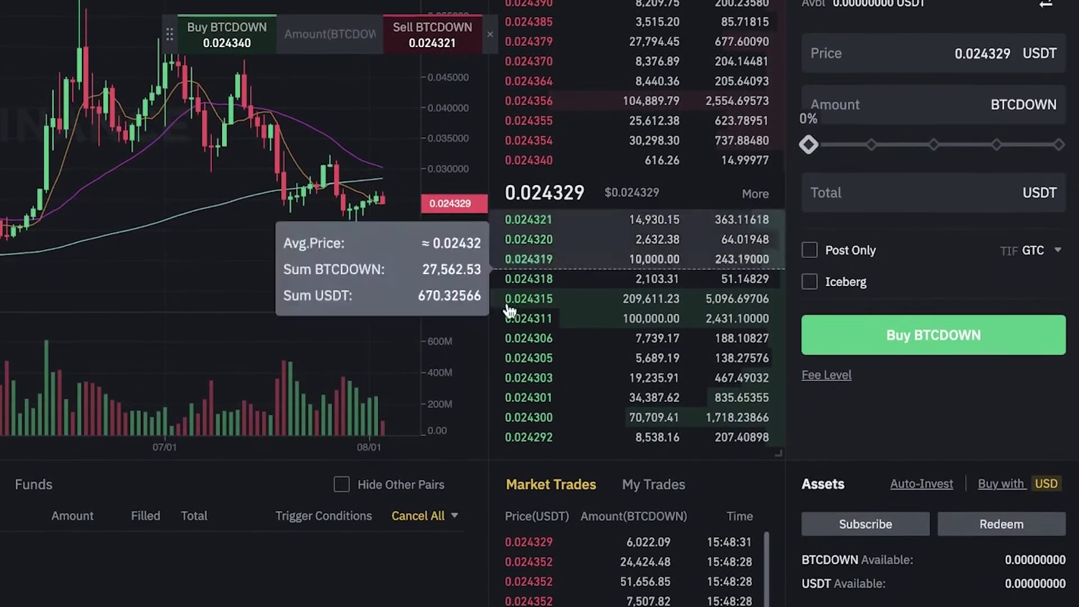
scroll(304, 302, up, 5)
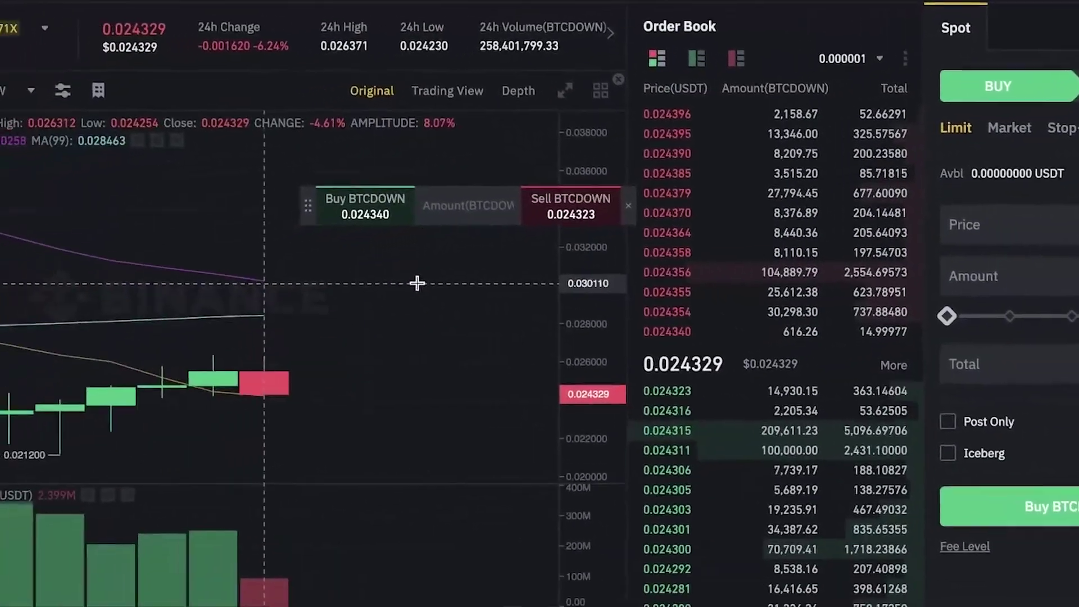
scroll(257, 284, down, 4)
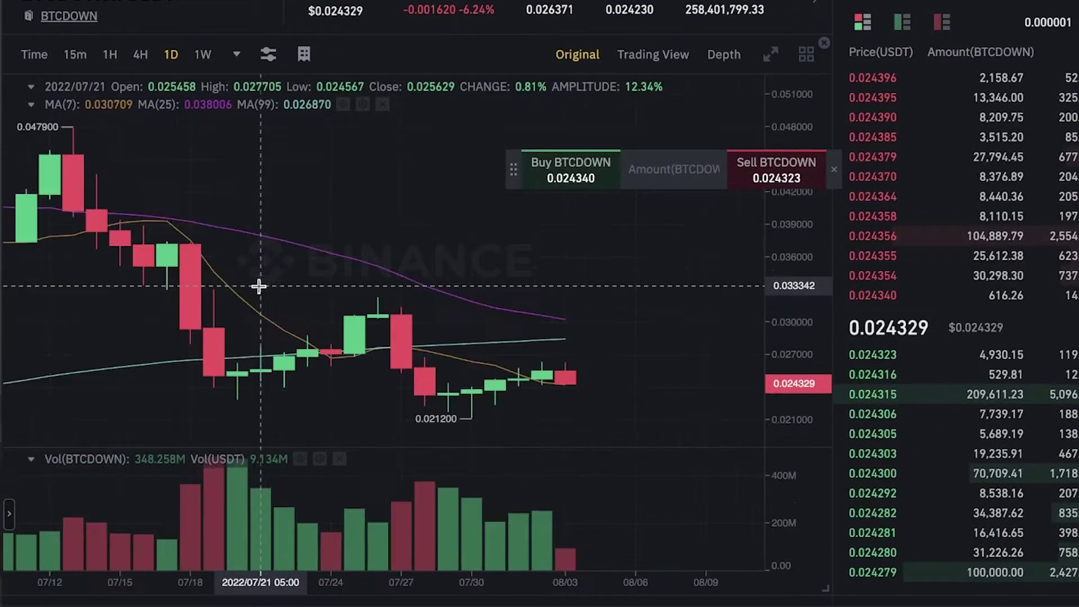
scroll(263, 284, up, 4)
scroll(429, 284, down, 2)
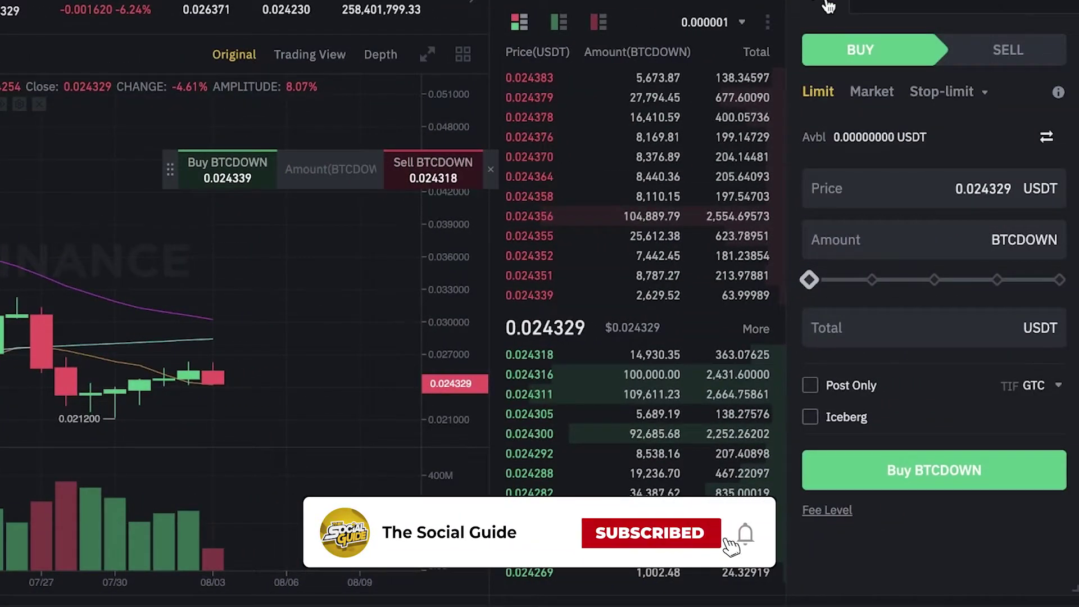
Switch the BTCDOWN buy form from Market to a Stop-limit order.
click(872, 91)
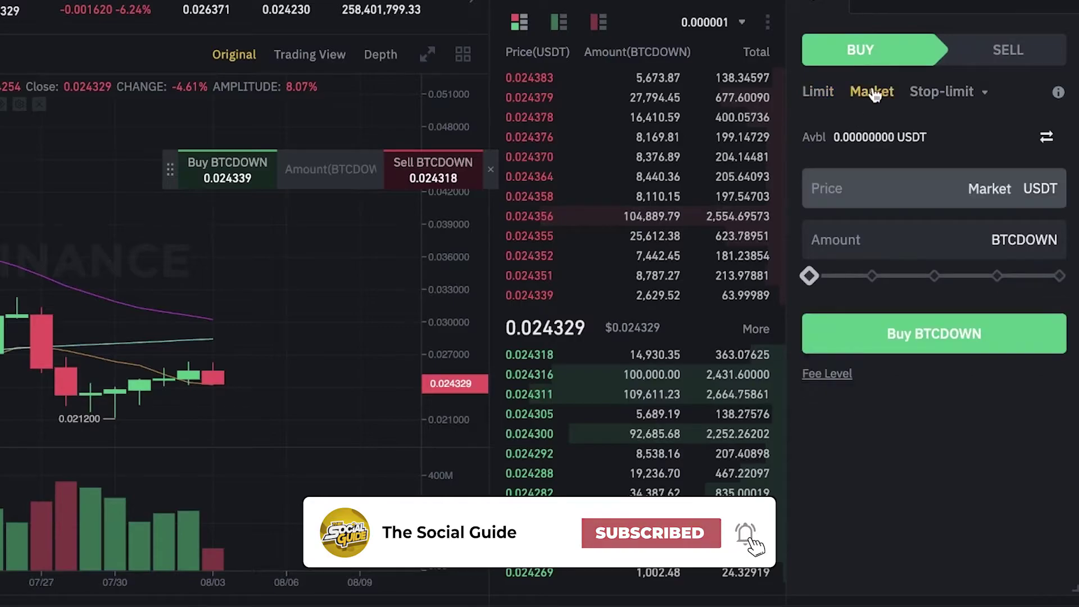
click(938, 93)
scroll(891, 296, down, 6)
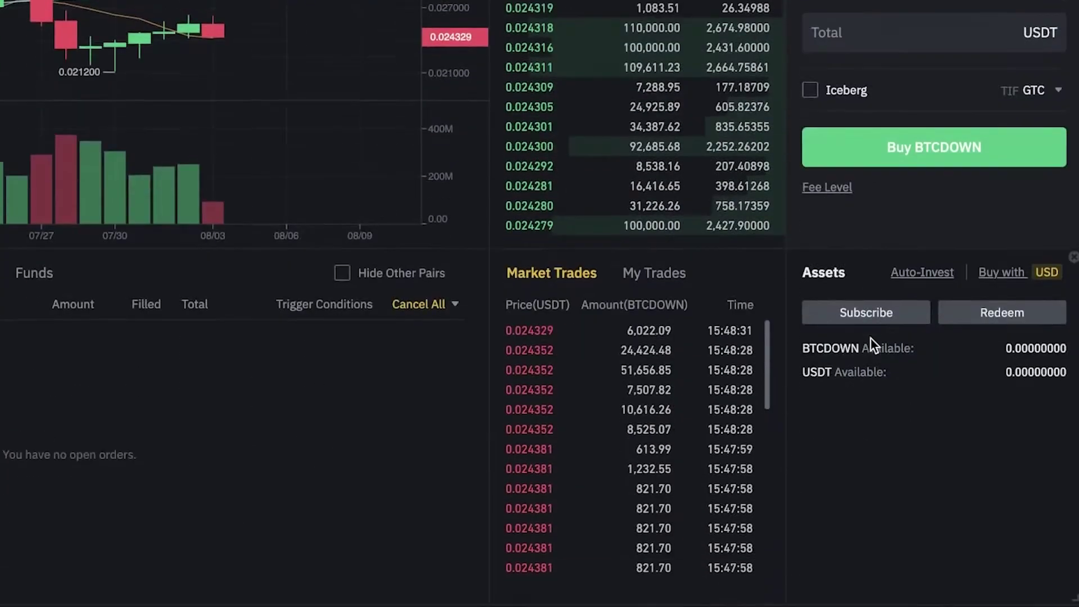
scroll(401, 246, up, 4)
scroll(388, 380, up, 2)
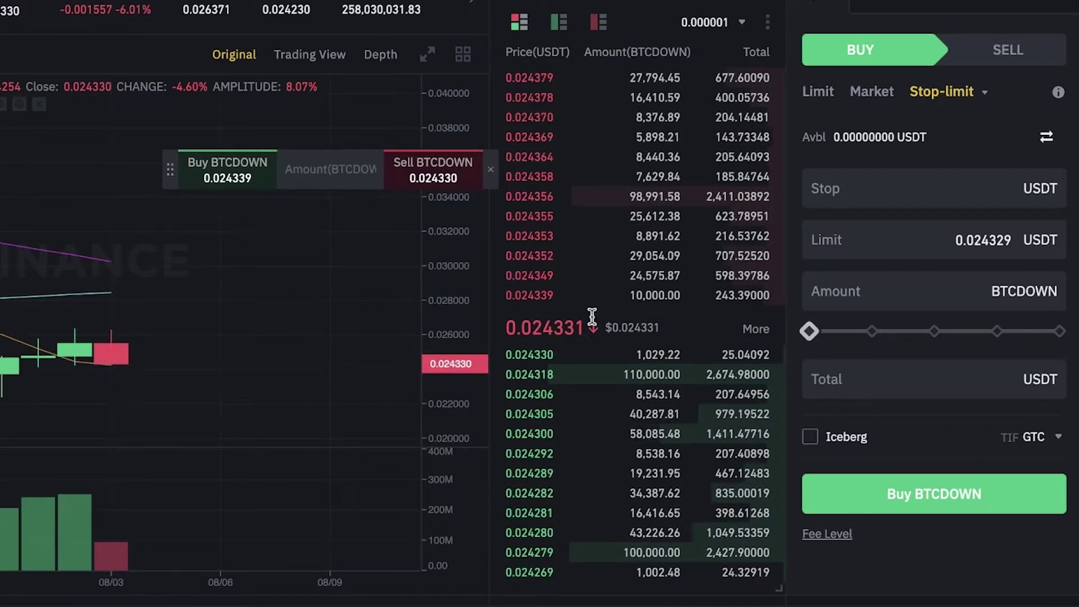
Group order-book prices at 0.001, after briefly trying 0.0001.
click(709, 24)
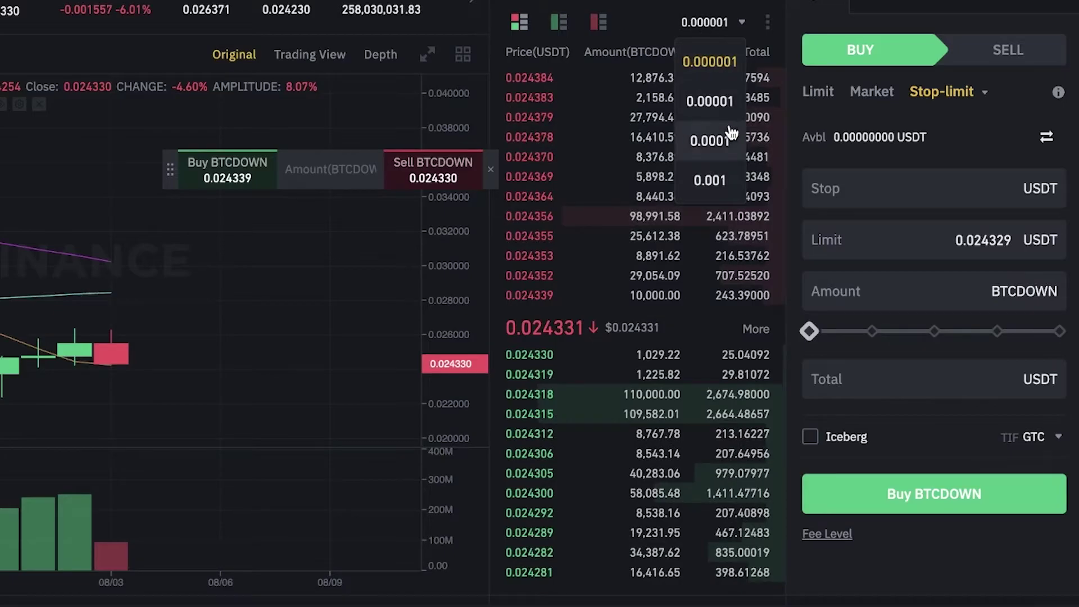
click(730, 135)
click(711, 23)
click(710, 180)
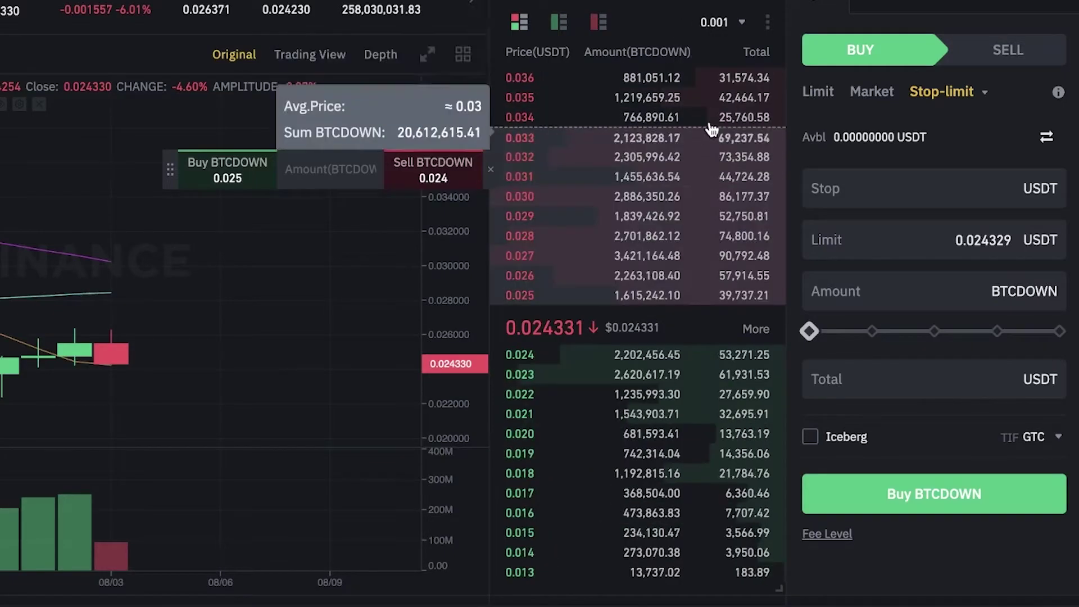
scroll(362, 118, down, 1)
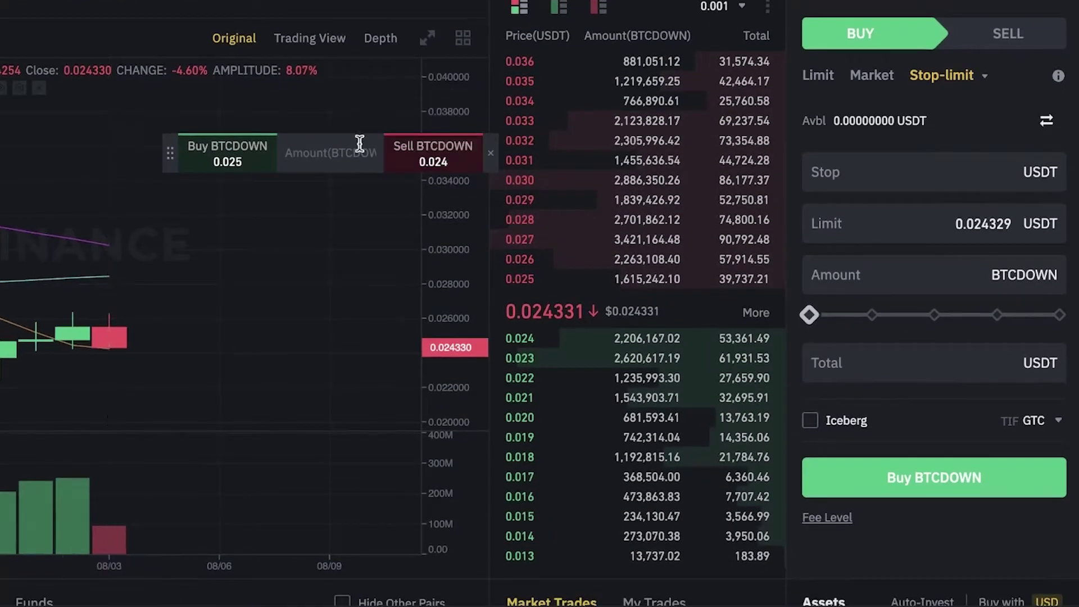
Enter 900 BTCDOWN in the chart's quick-order amount and try Sell BTCDOWN.
click(322, 164)
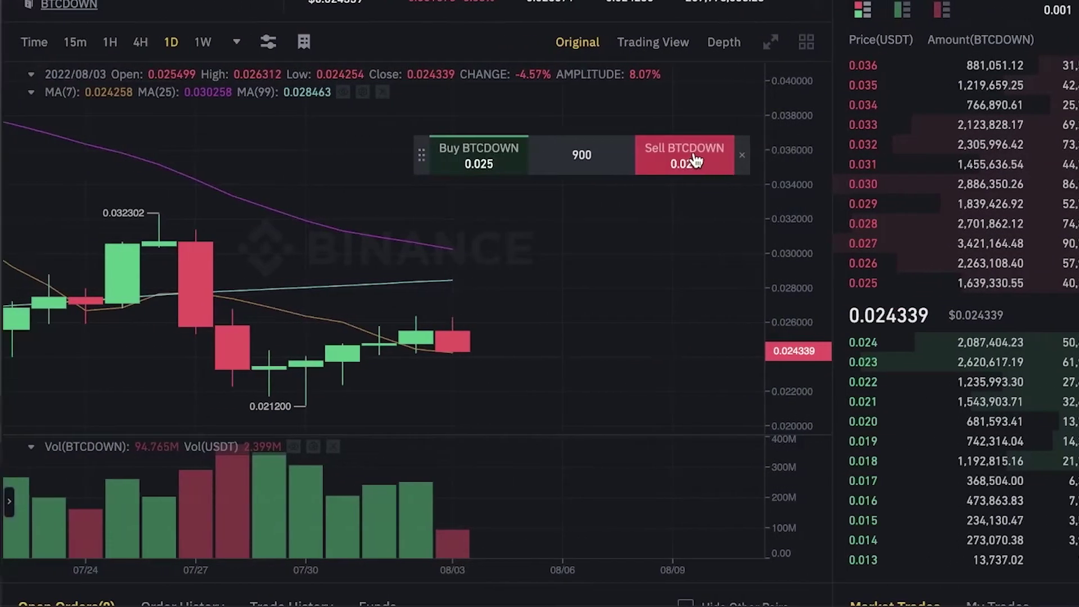
click(687, 164)
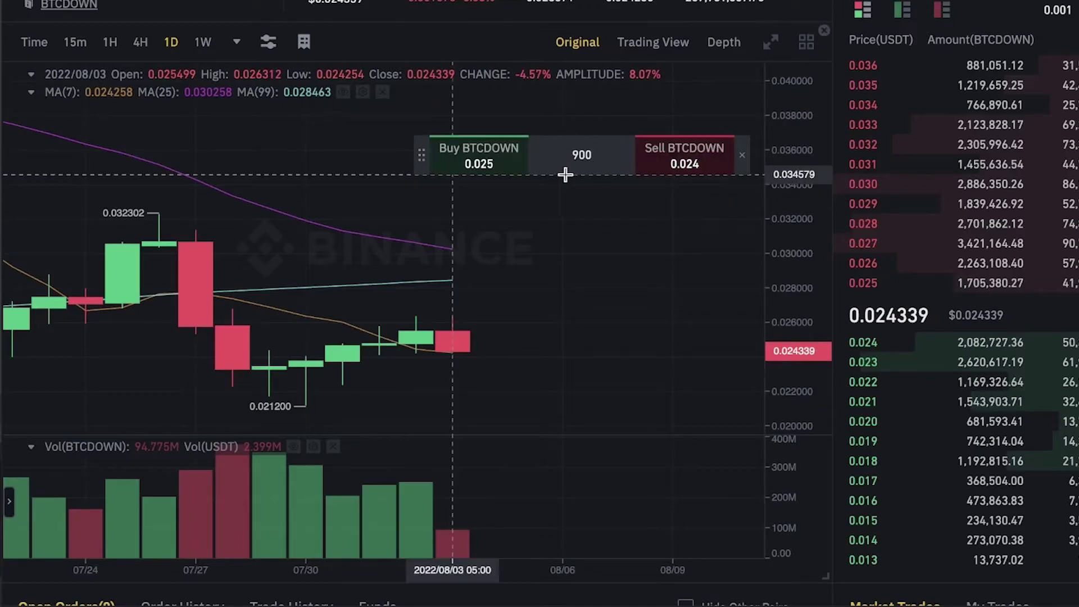
scroll(565, 174, down, 4)
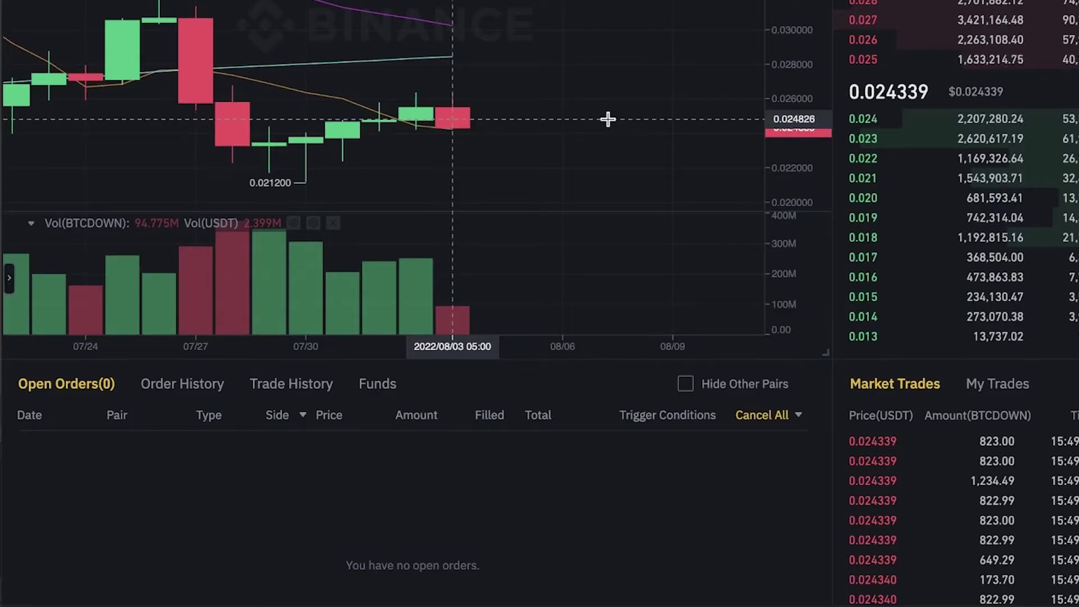
scroll(1000, 118, up, 4)
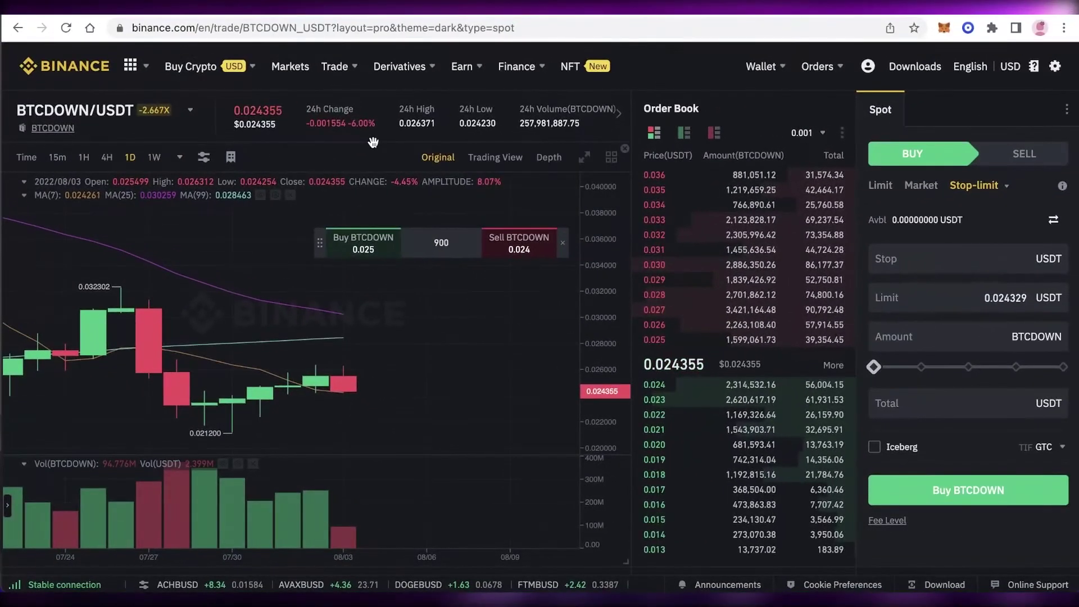
mouse_move(484, 76)
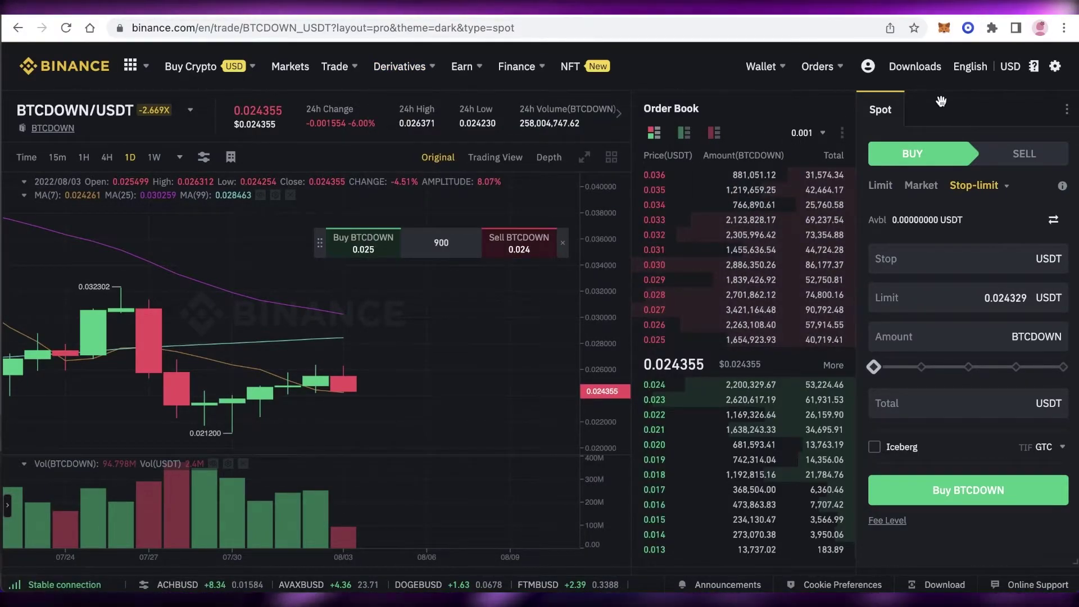
mouse_move(1066, 116)
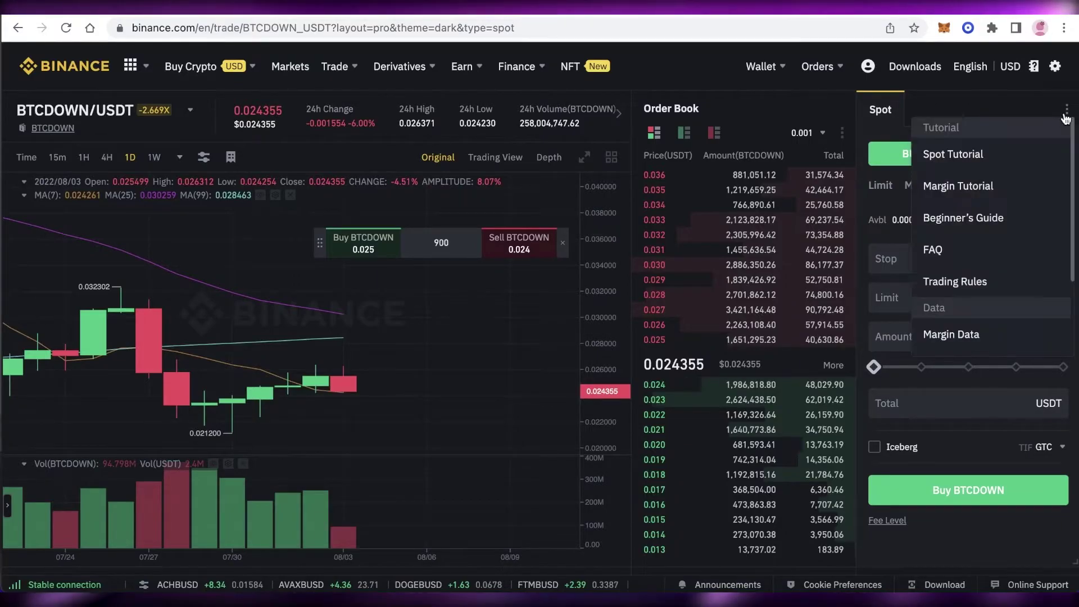
scroll(1001, 168, down, 1)
click(1003, 154)
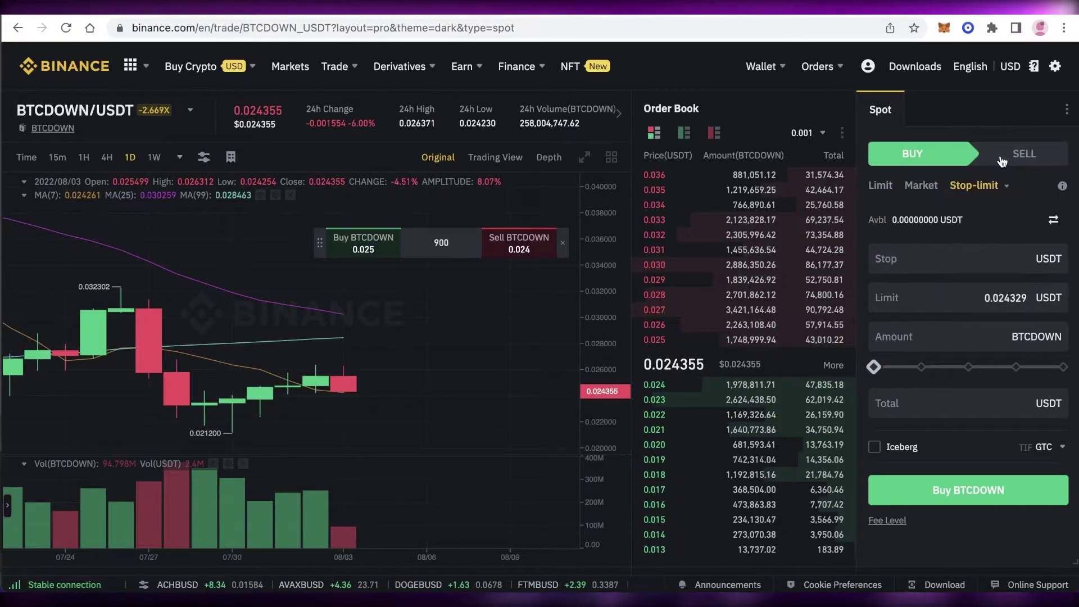
click(686, 475)
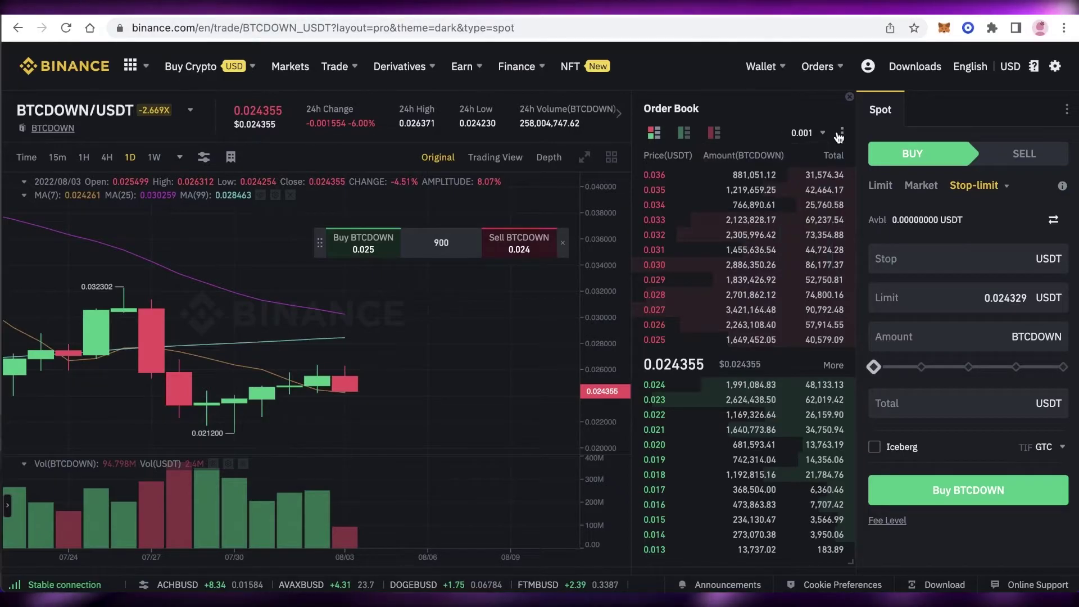
mouse_move(840, 137)
scroll(397, 291, up, 2)
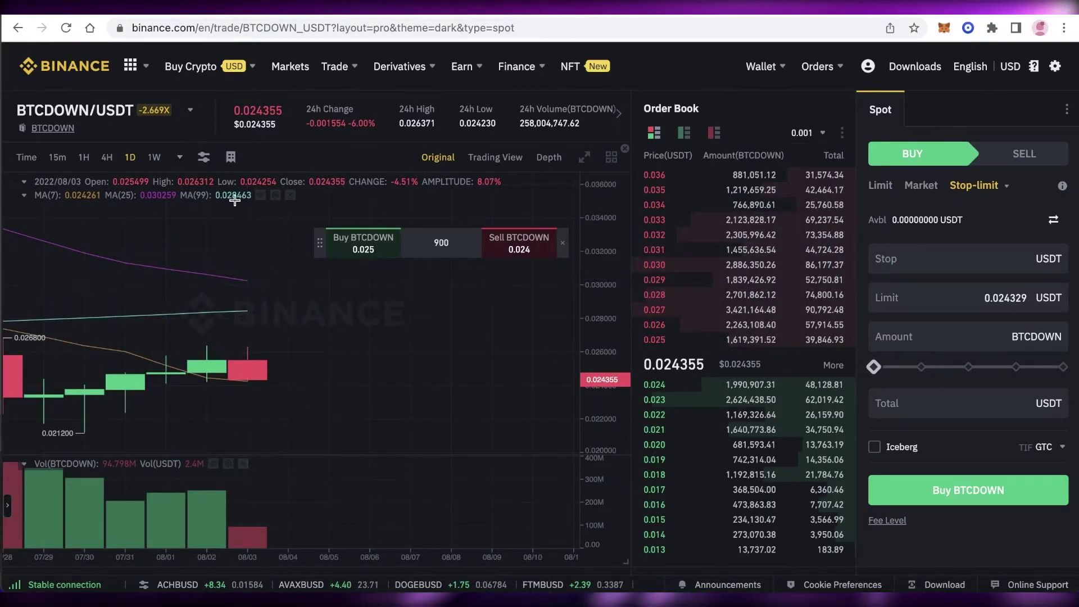
Switch the pair to AAVE/BTC, decline the margin dialog, and head back to Leveraged Tokens.
mouse_move(113, 115)
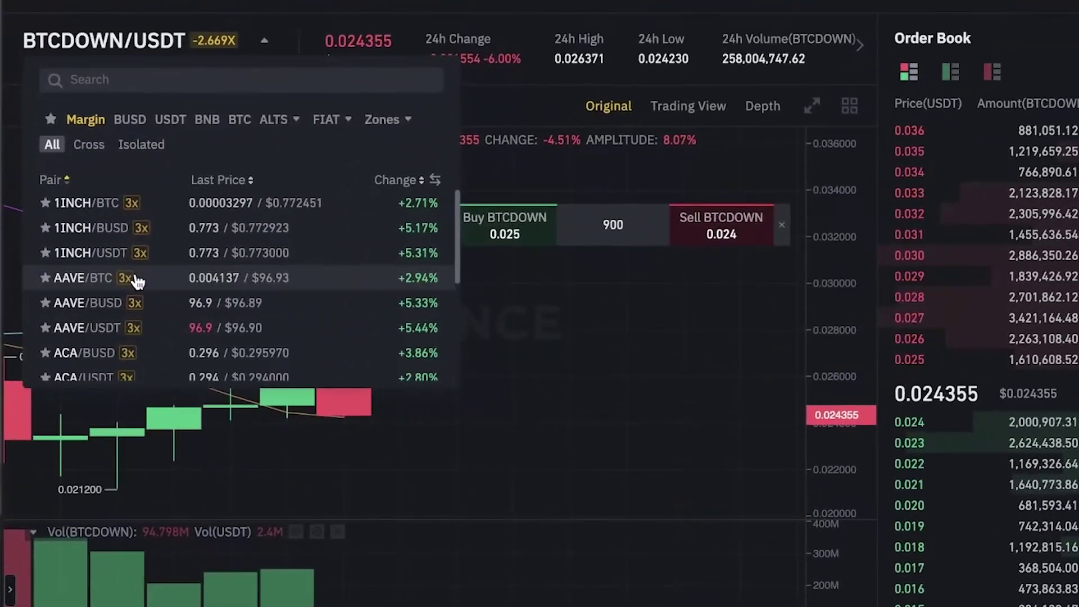
click(128, 274)
click(900, 535)
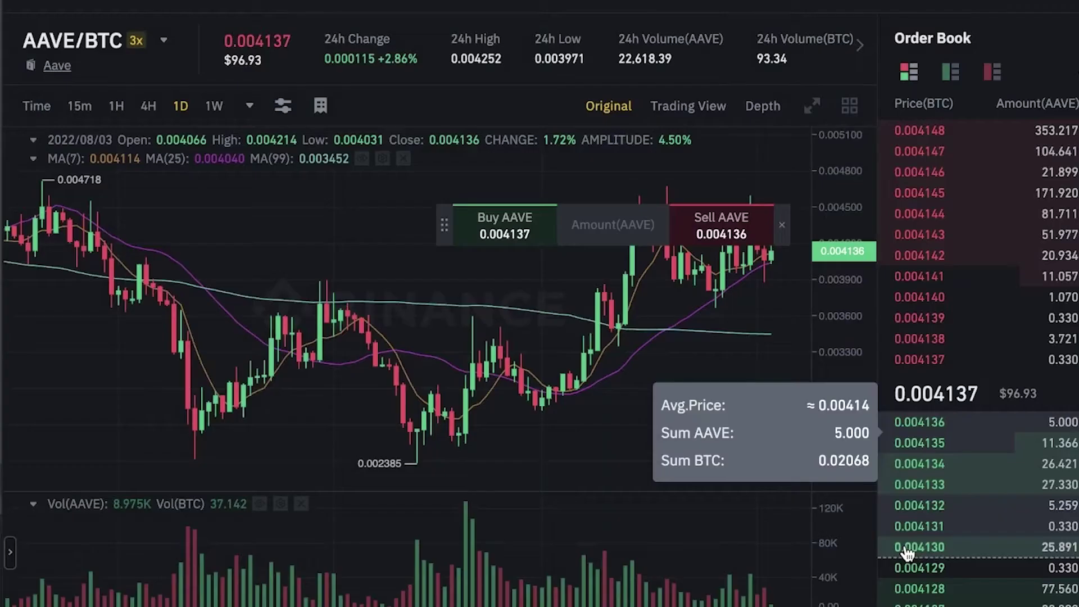
mouse_move(90, 57)
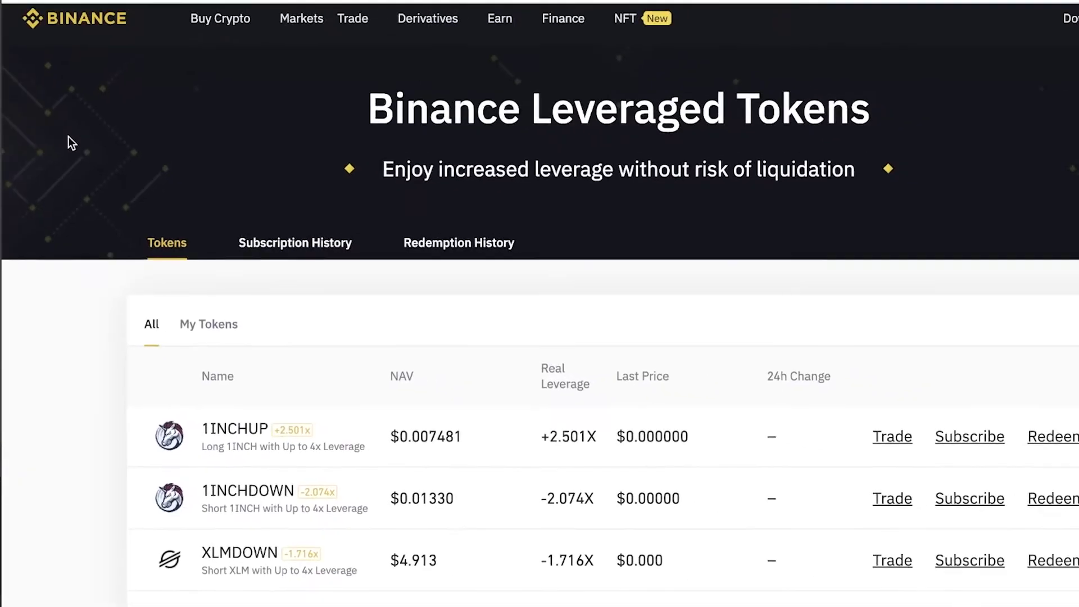
scroll(431, 158, down, 3)
scroll(431, 158, down, 10)
scroll(369, 164, up, 6)
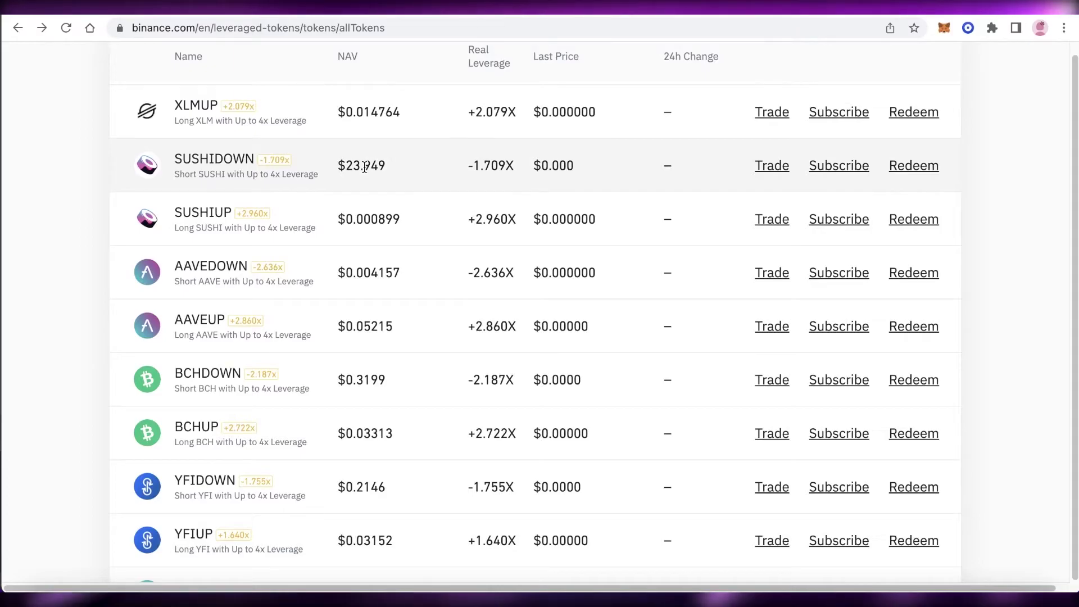
scroll(365, 167, down, 1)
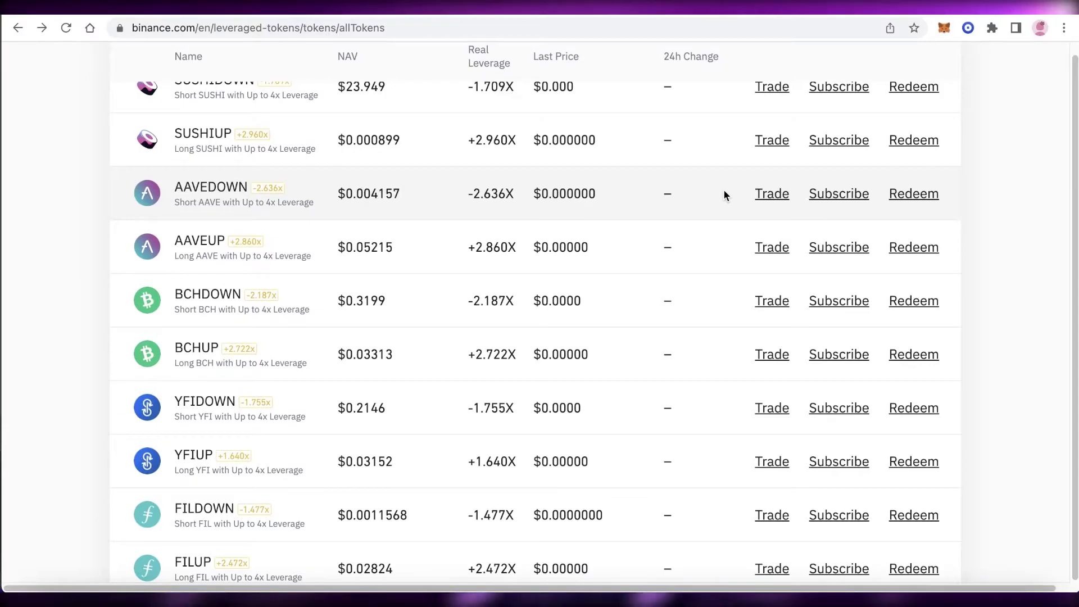
scroll(375, 245, up, 3)
scroll(376, 246, down, 20)
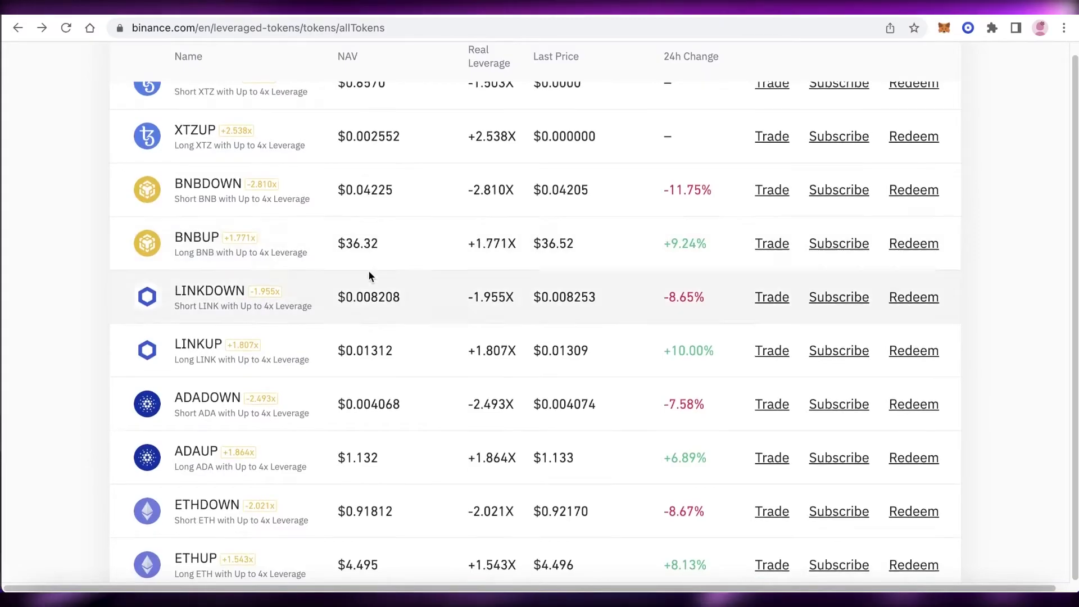
scroll(369, 269, down, 7)
scroll(375, 275, up, 7)
scroll(373, 277, down, 7)
scroll(565, 340, down, 4)
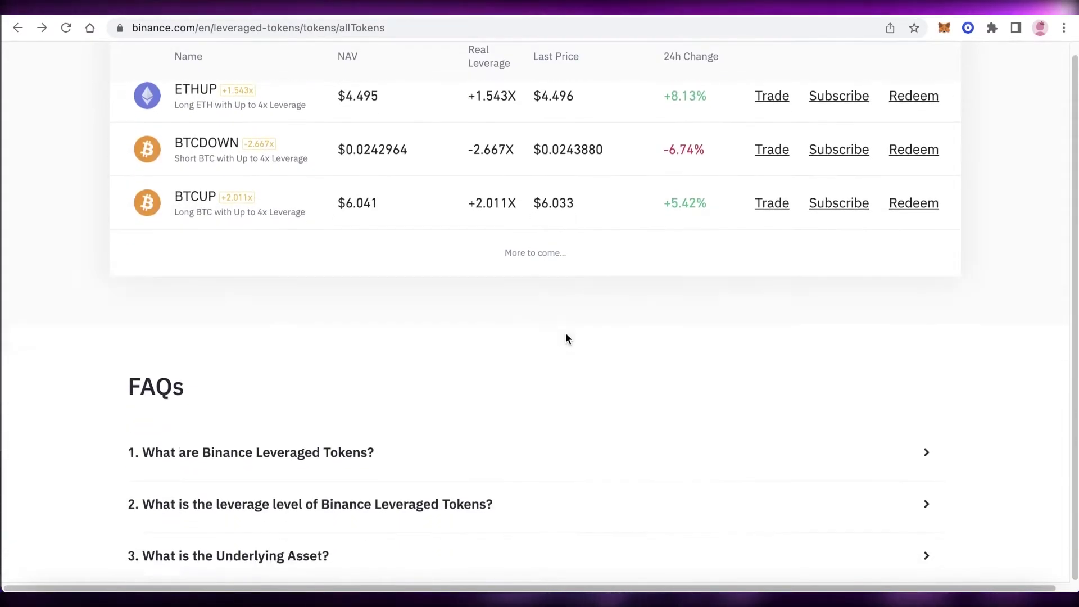
scroll(941, 202, up, 7)
scroll(949, 211, down, 7)
scroll(949, 214, down, 4)
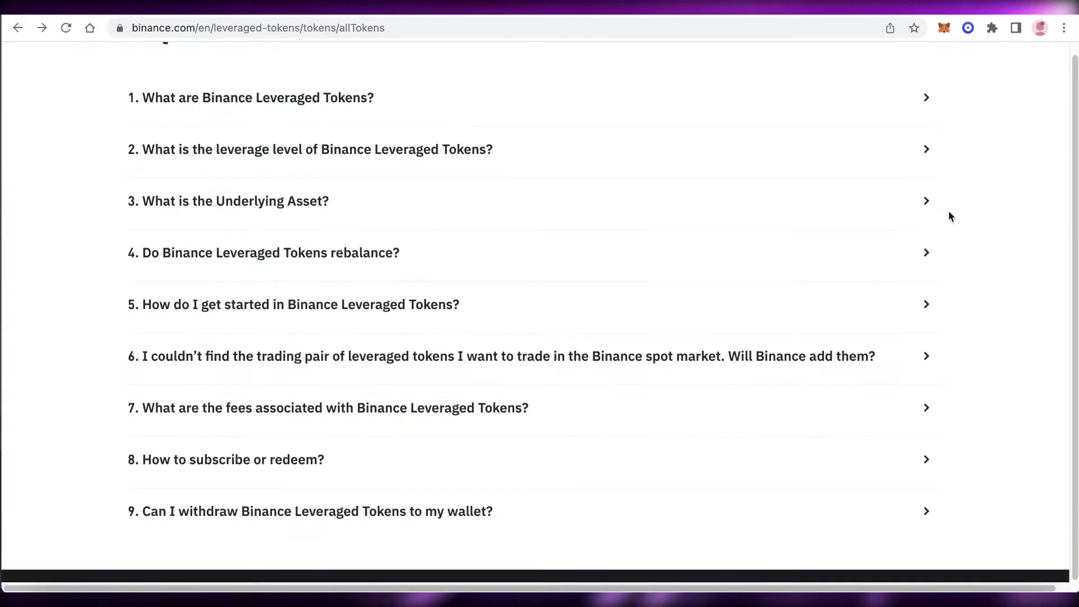
scroll(950, 217, up, 10)
scroll(952, 219, down, 6)
scroll(953, 221, up, 10)
scroll(954, 225, down, 5)
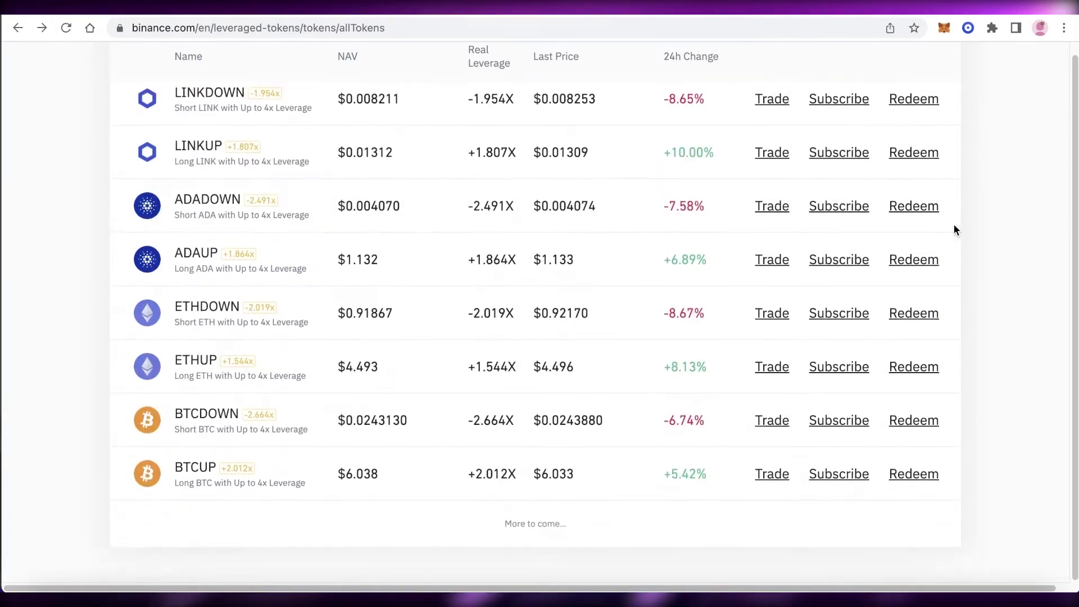
scroll(947, 227, down, 6)
scroll(961, 222, up, 7)
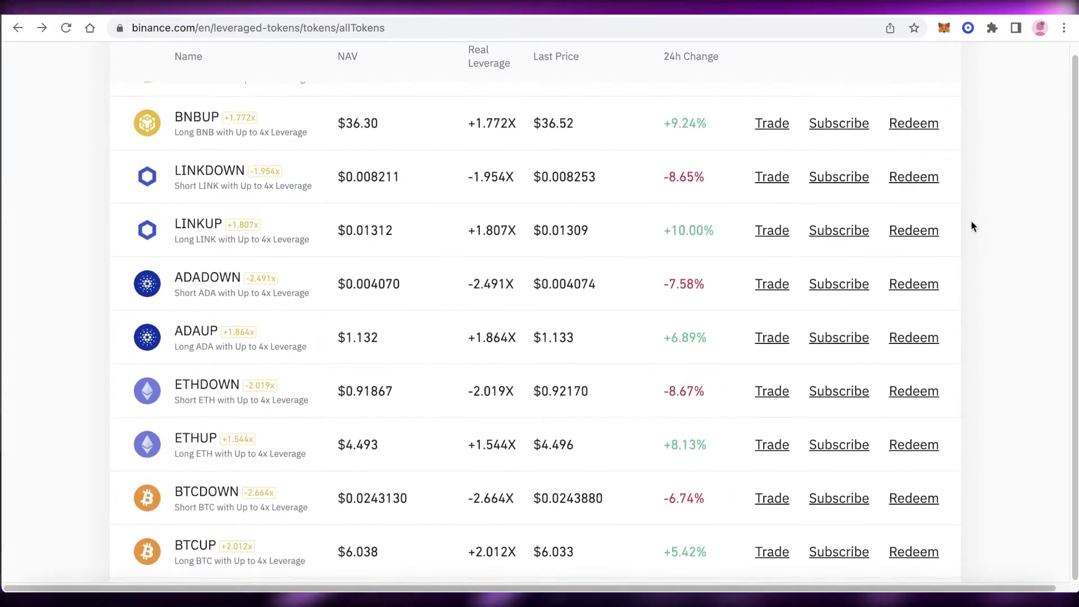
scroll(968, 228, up, 1)
scroll(962, 232, down, 2)
scroll(948, 228, down, 6)
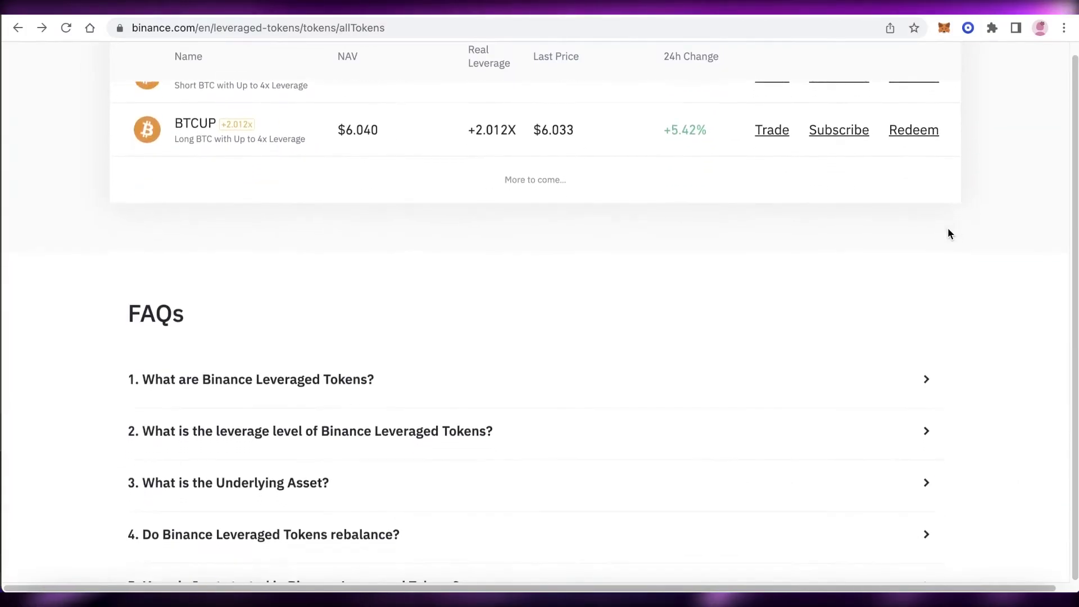
scroll(948, 229, up, 13)
scroll(948, 232, up, 10)
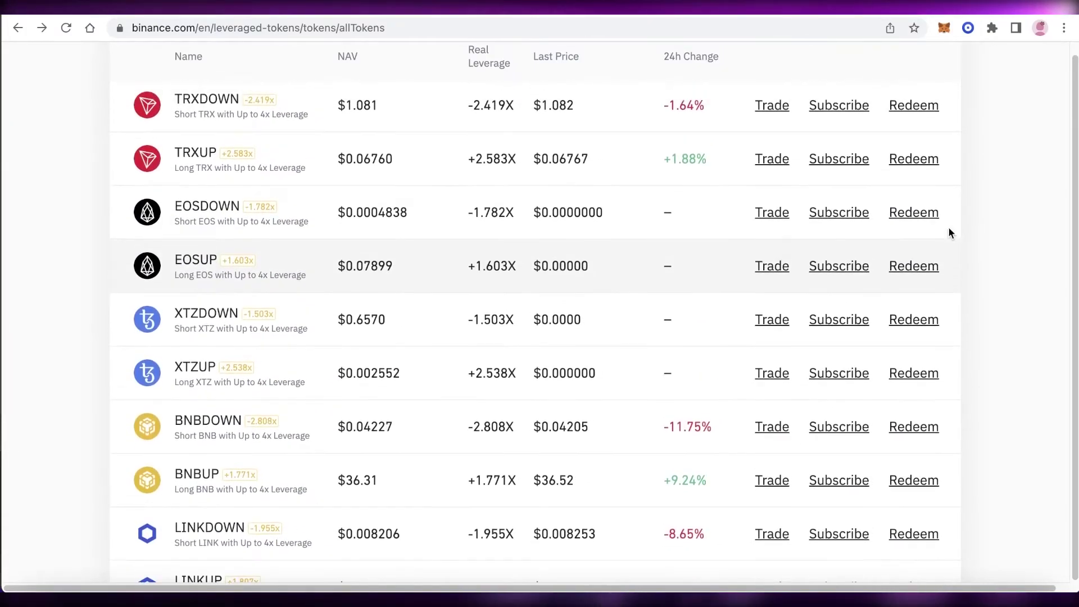
scroll(972, 256, up, 2)
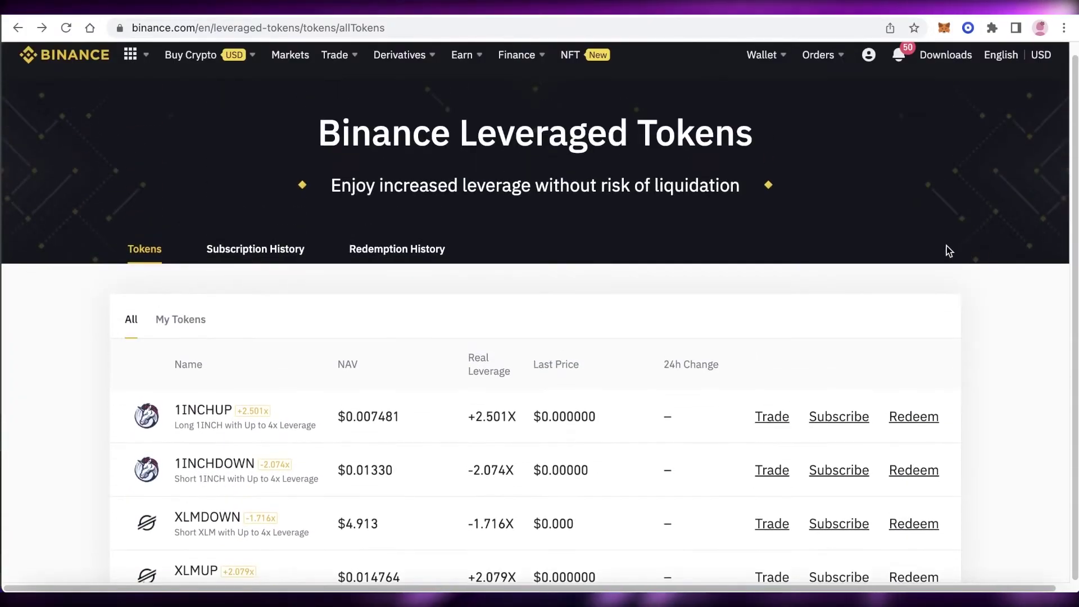
scroll(705, 258, down, 4)
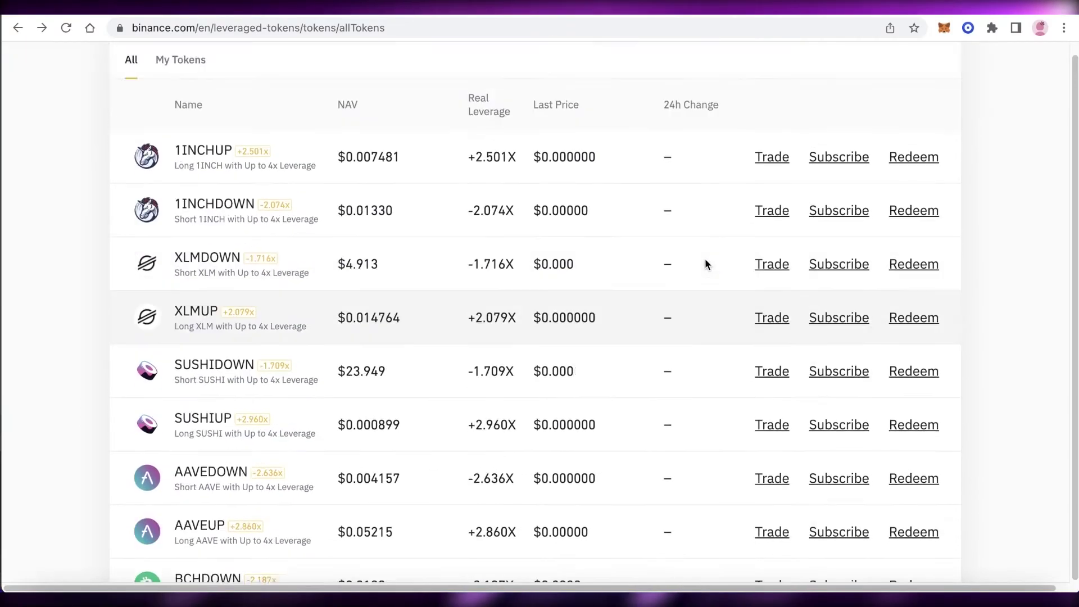
scroll(706, 263, up, 4)
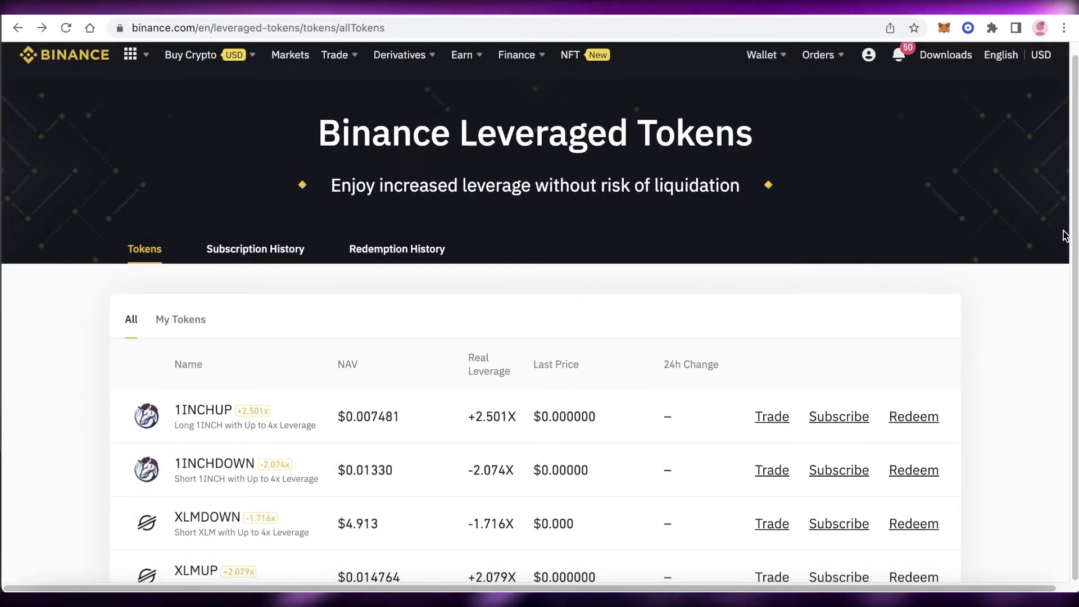
scroll(991, 239, down, 6)
scroll(1007, 236, down, 10)
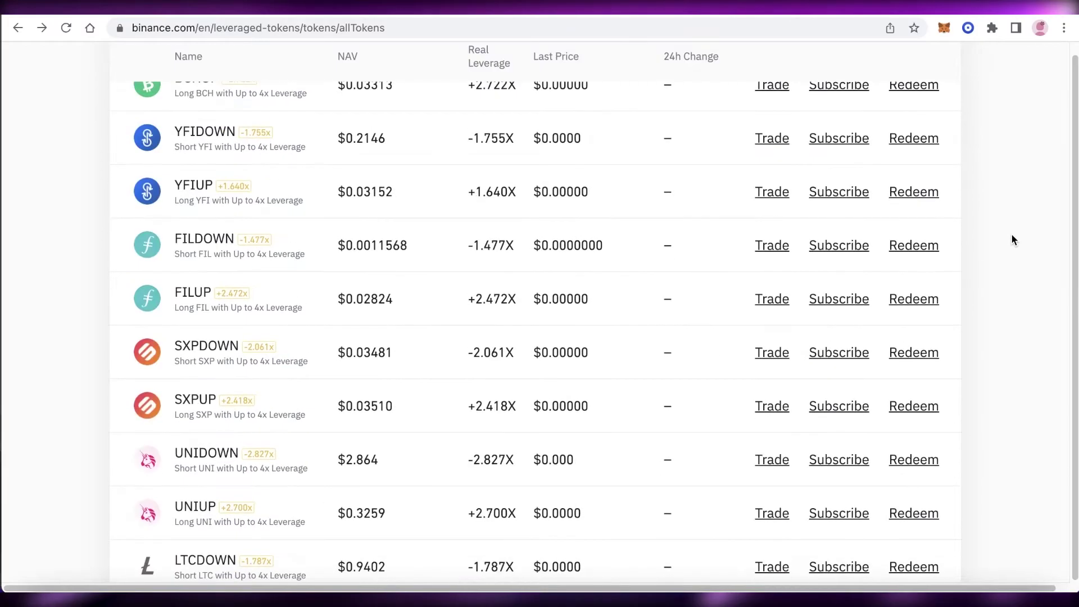
scroll(1014, 237, down, 15)
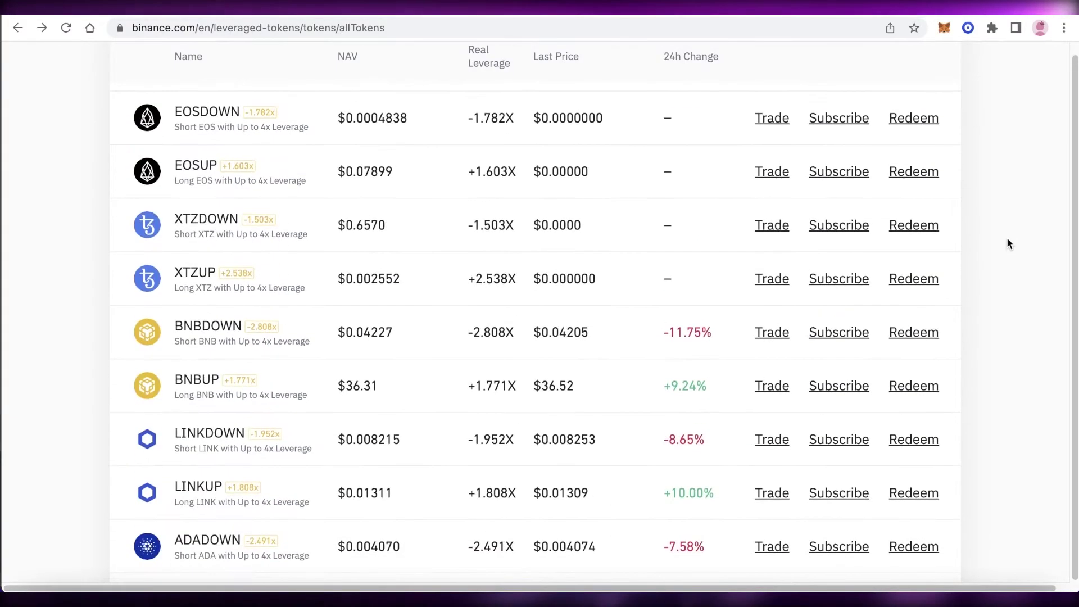
scroll(995, 242, down, 3)
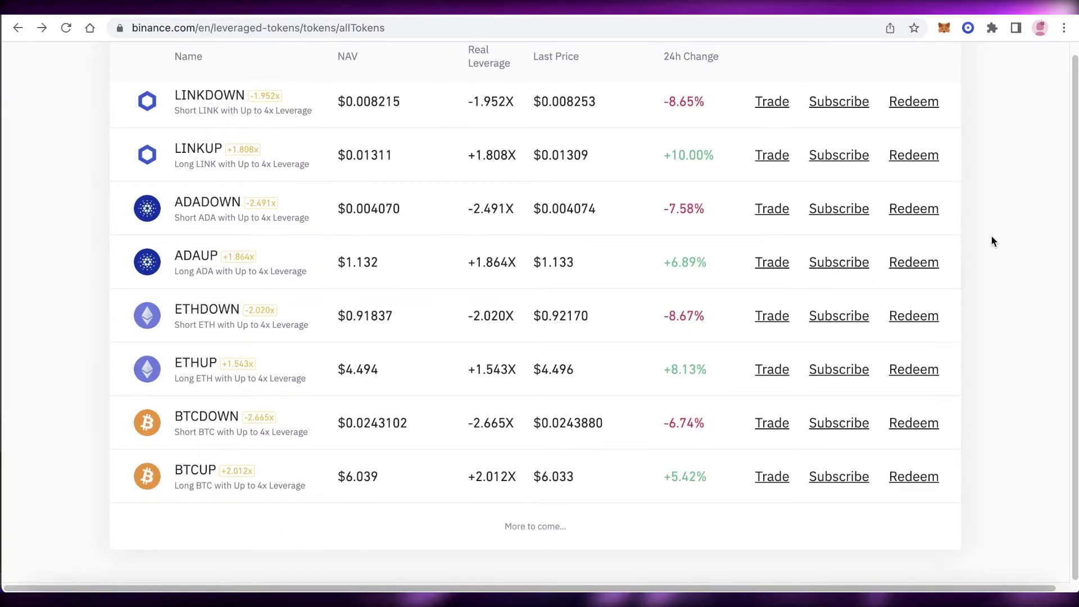
scroll(992, 241, down, 4)
scroll(992, 248, down, 5)
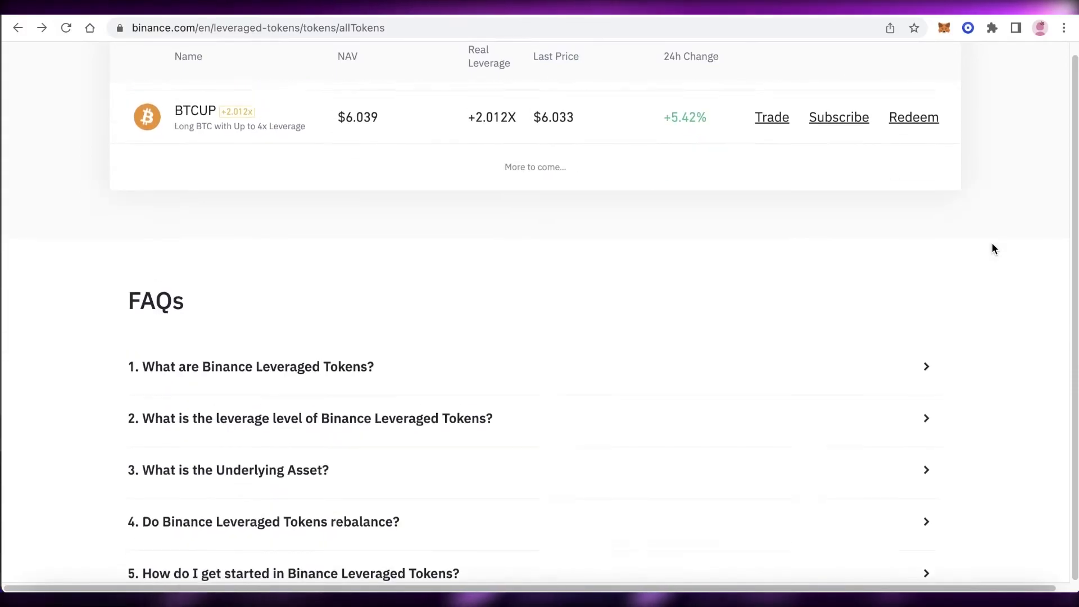
scroll(58, 272, up, 10)
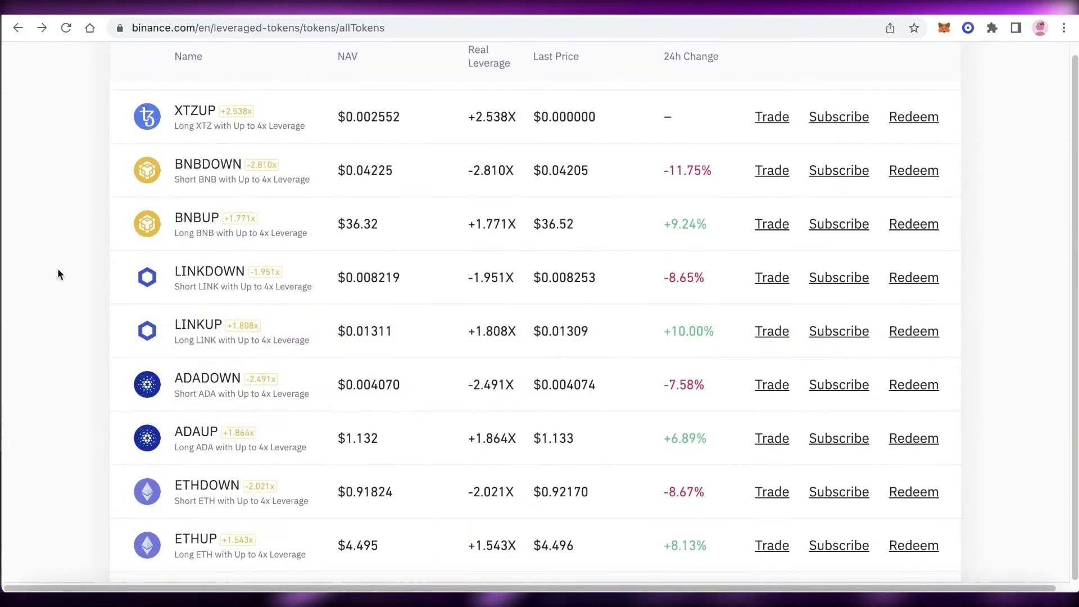
scroll(121, 145, up, 2)
scroll(121, 145, up, 7)
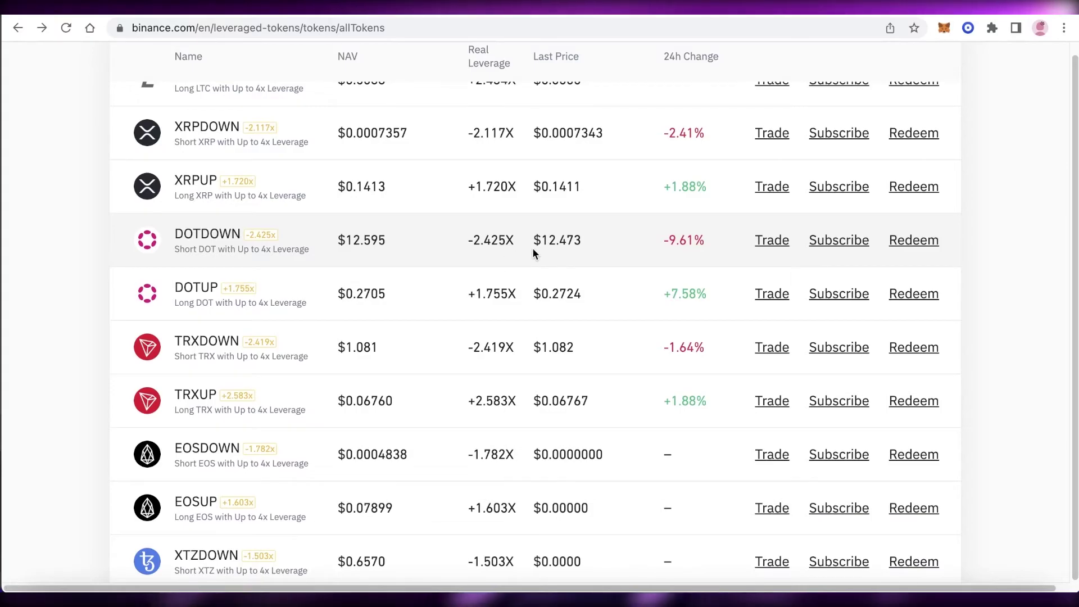
scroll(533, 252, up, 1)
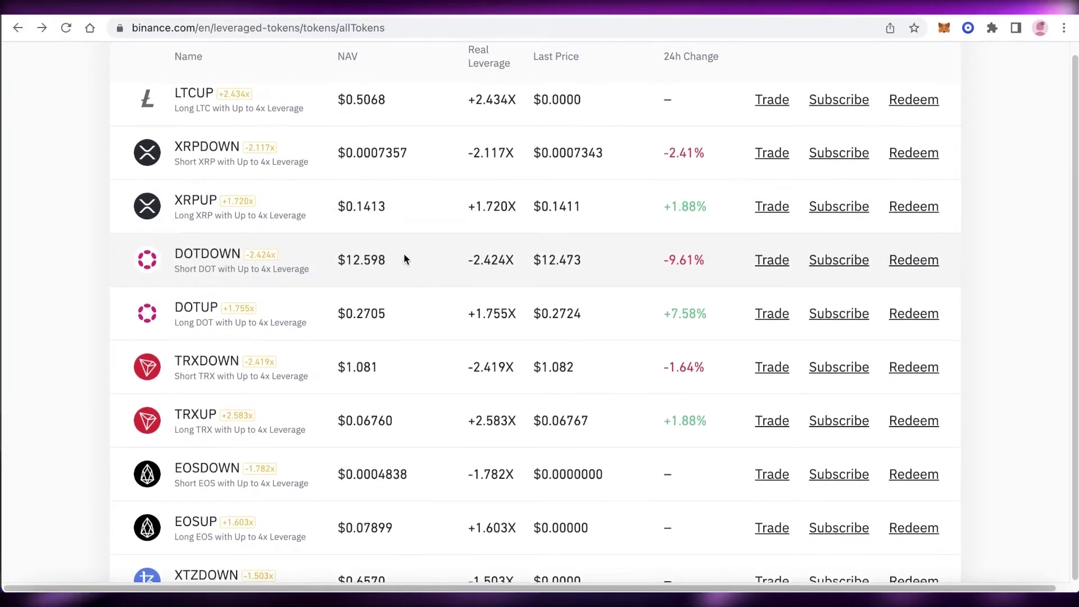
scroll(345, 209, up, 1)
scroll(341, 210, up, 10)
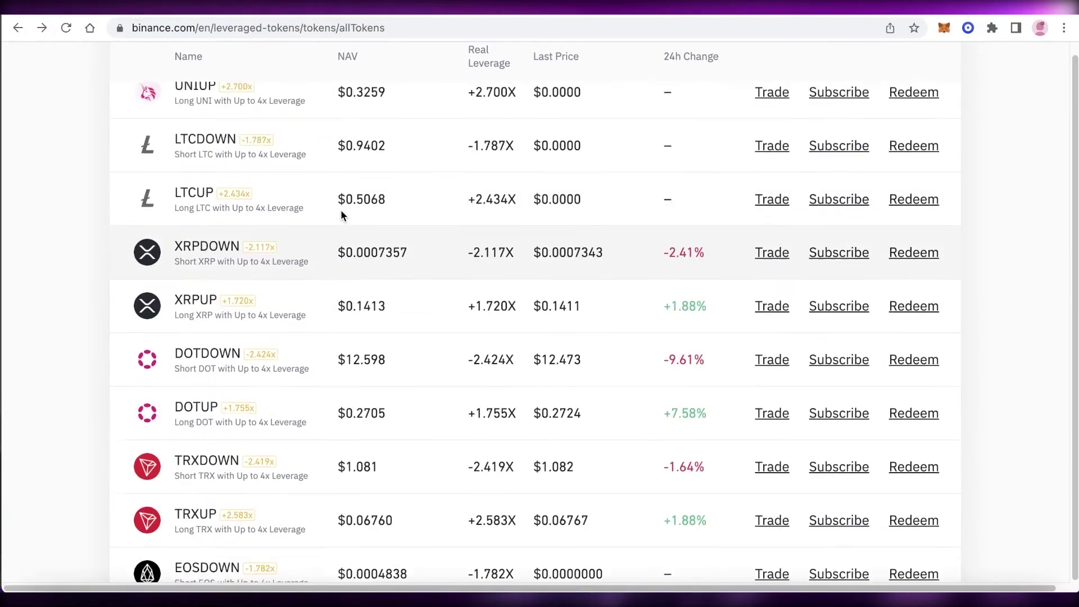
scroll(337, 202, up, 12)
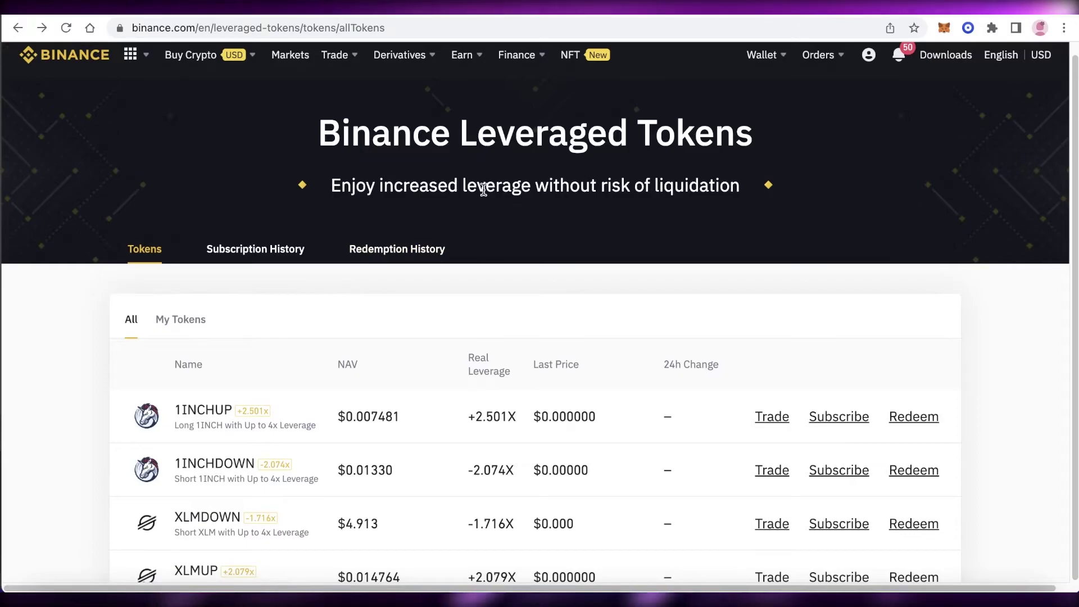
scroll(487, 191, down, 1)
scroll(486, 191, down, 4)
scroll(393, 150, up, 4)
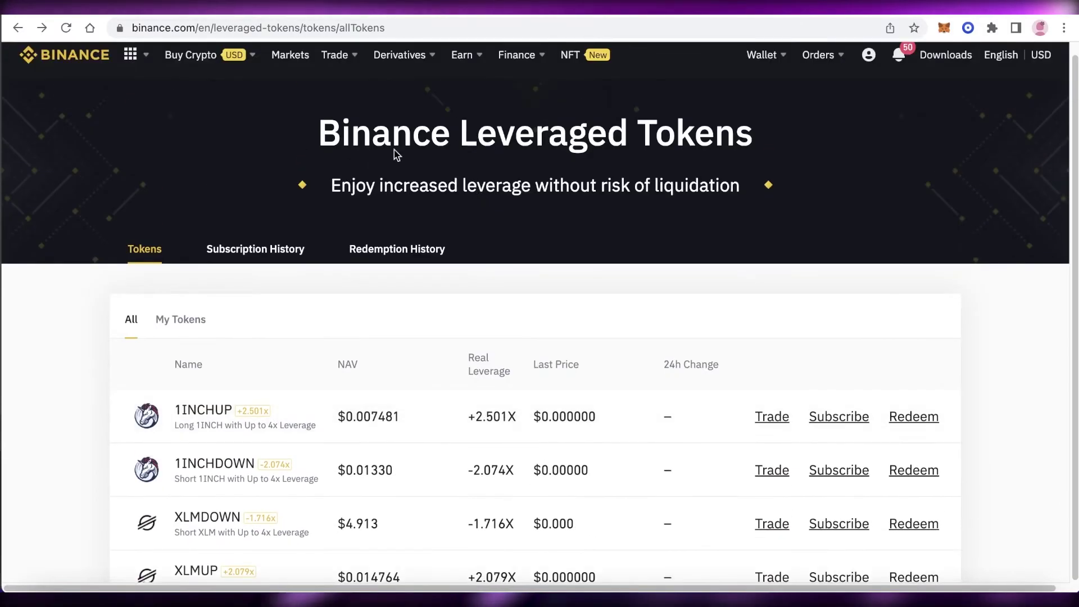
scroll(664, 212, down, 4)
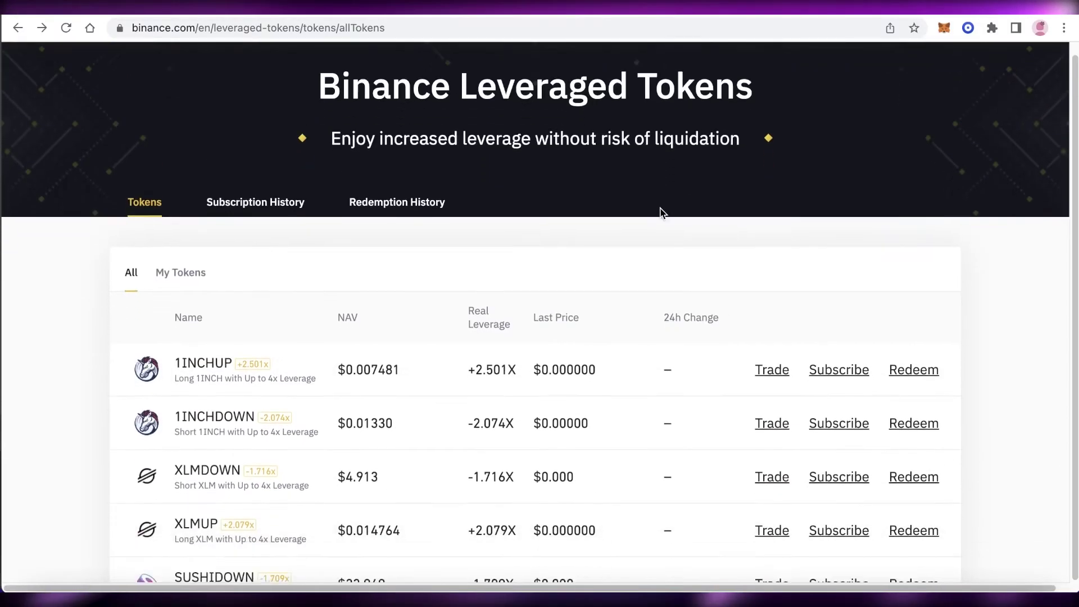
scroll(1040, 208, down, 1)
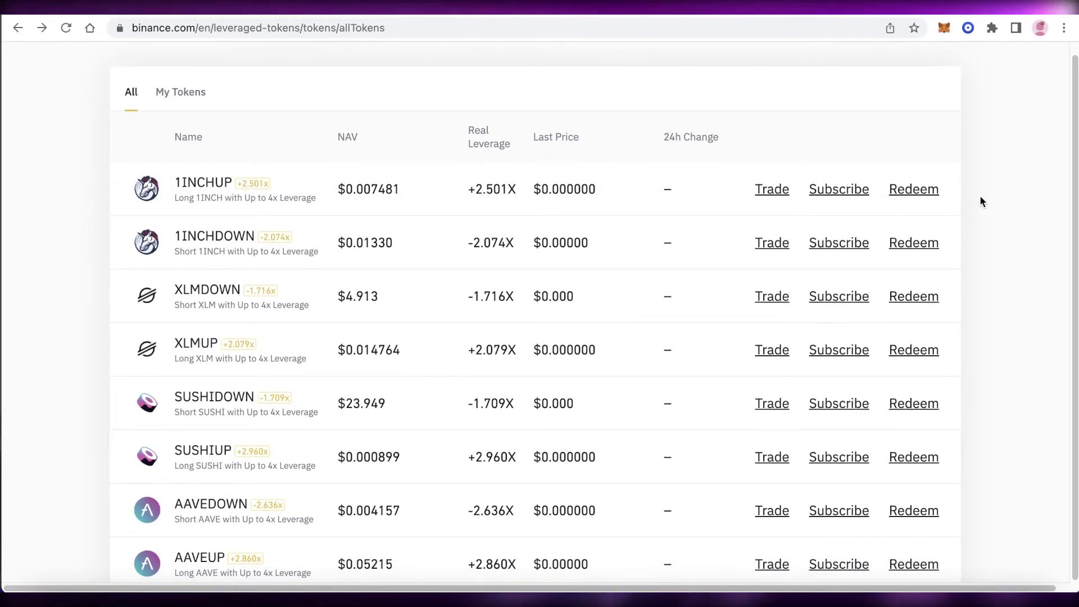
scroll(175, 91, up, 2)
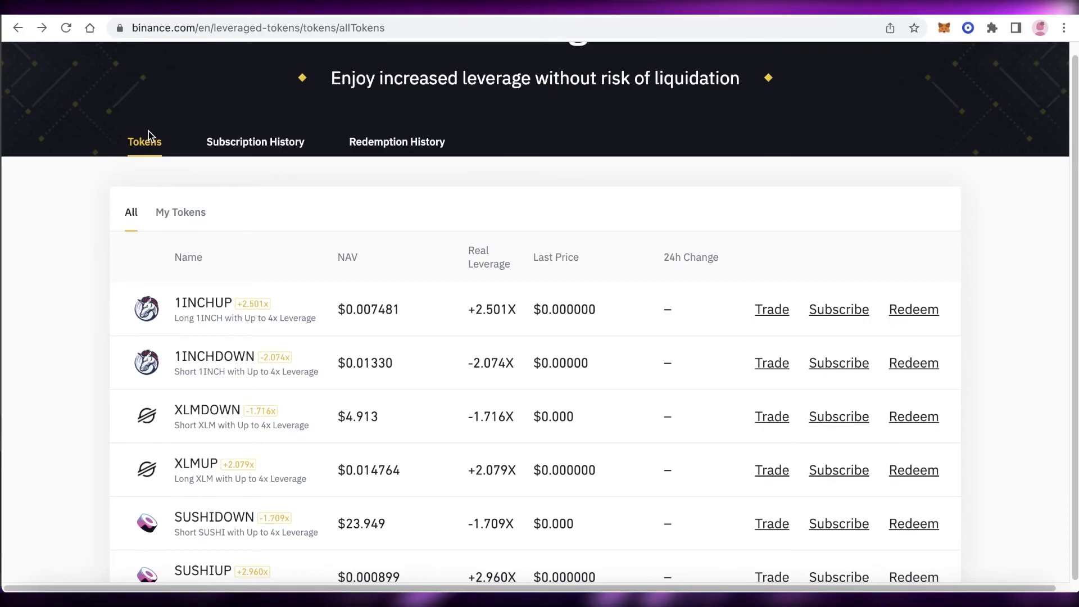
scroll(143, 191, down, 9)
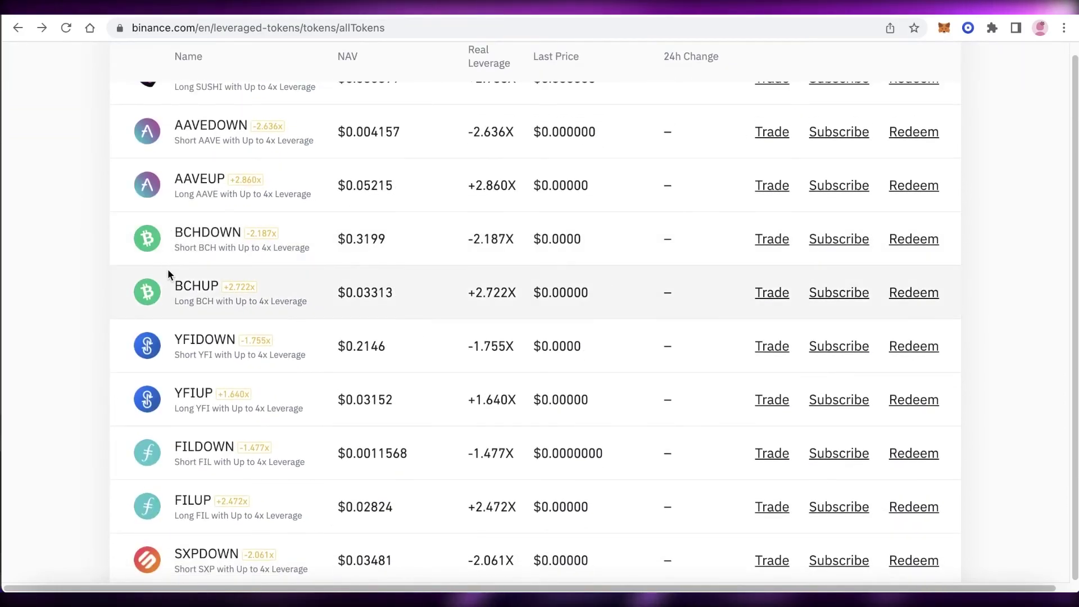
scroll(167, 269, down, 10)
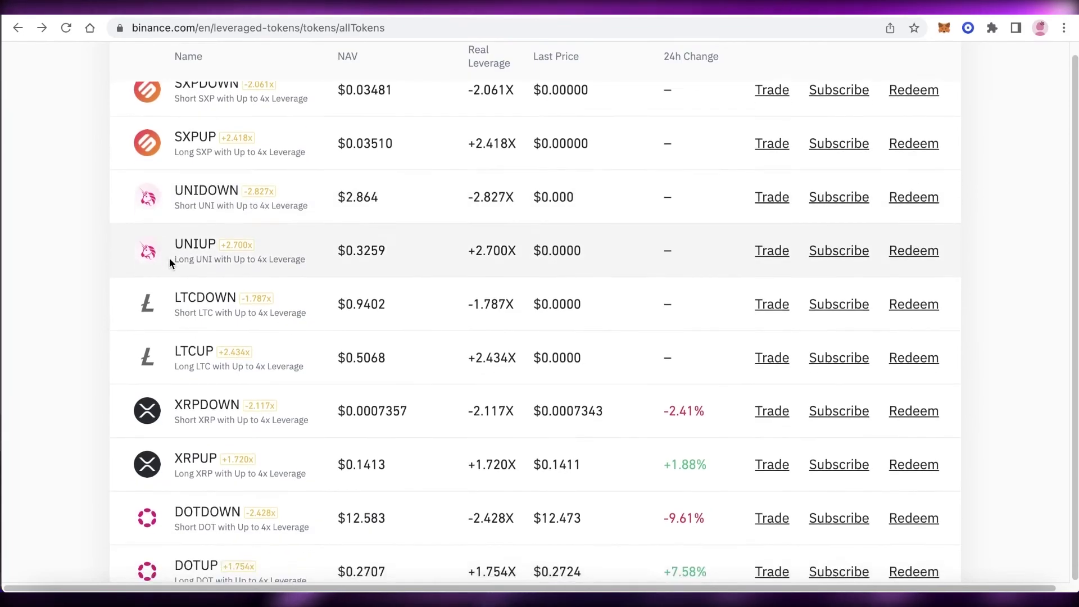
scroll(235, 353, up, 20)
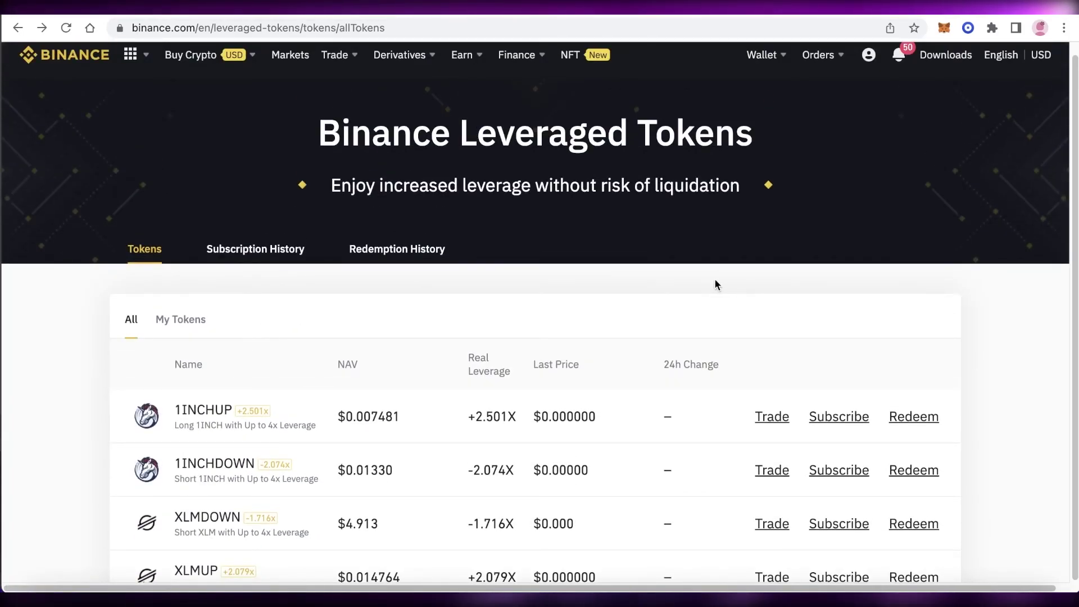
mouse_move(336, 54)
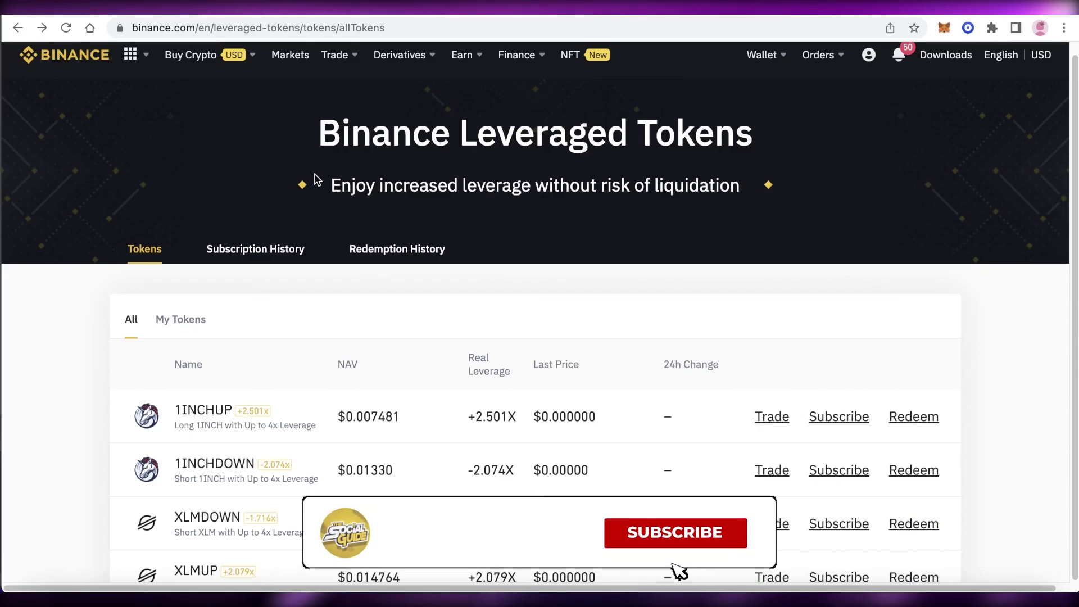
scroll(964, 219, down, 1)
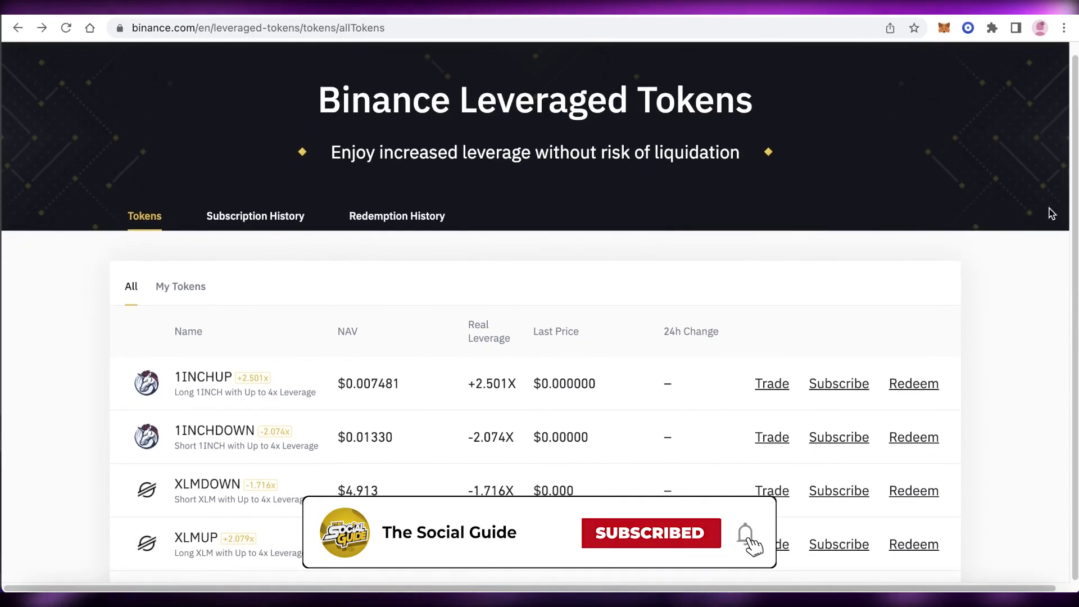
scroll(1048, 211, down, 3)
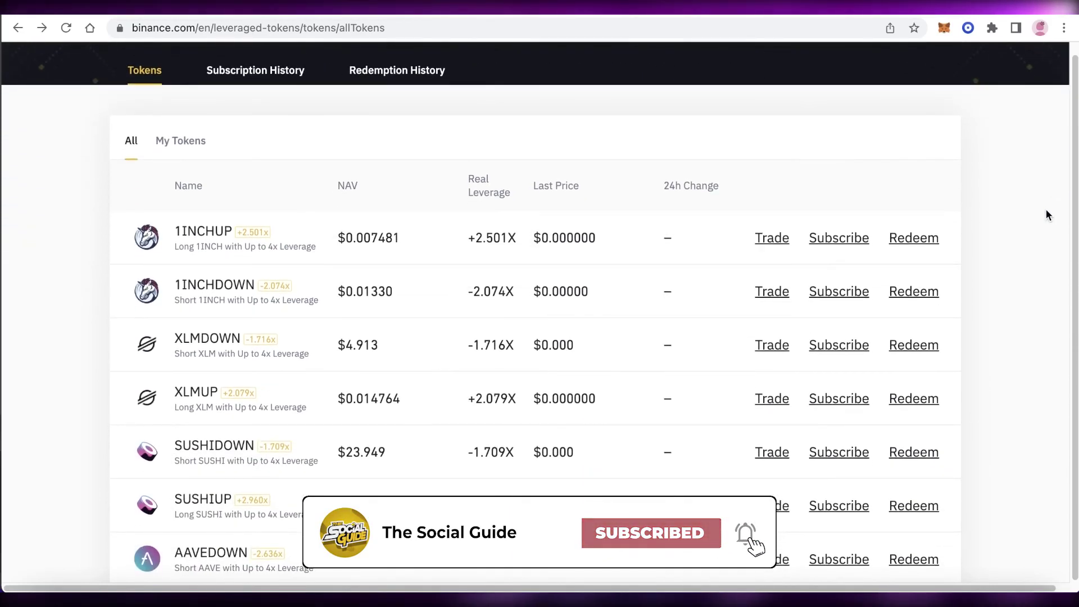
scroll(1028, 231, down, 10)
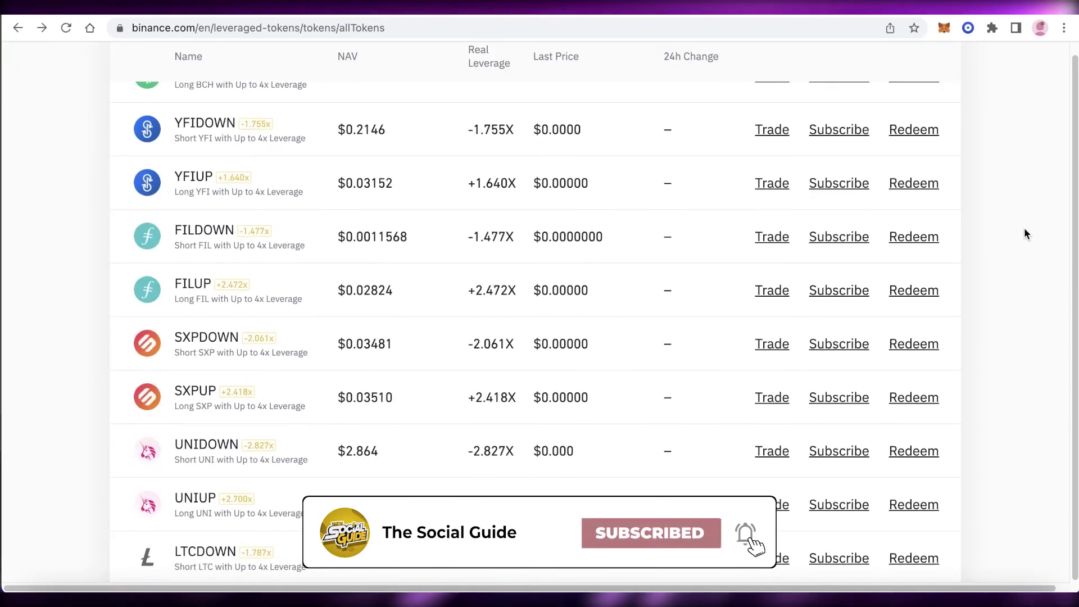